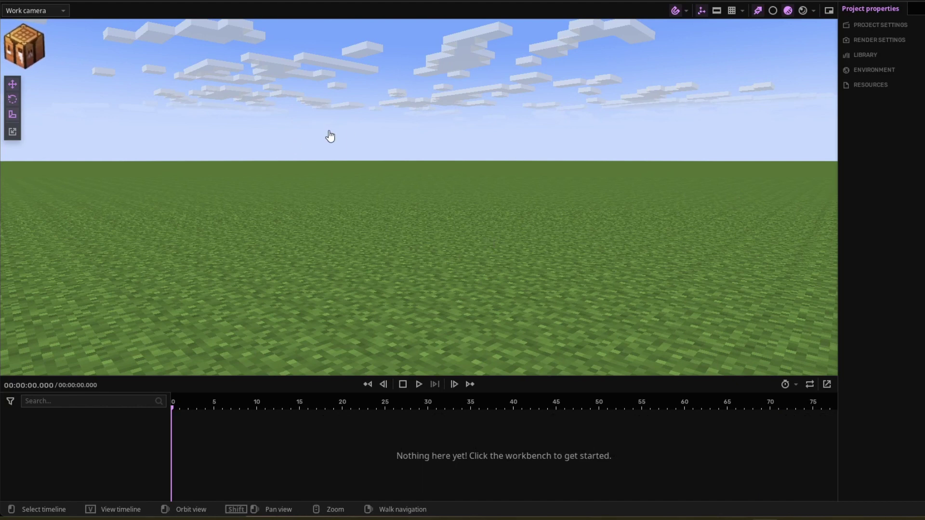
Create a wide Steve human character using the custom skin sunny
click(24, 46)
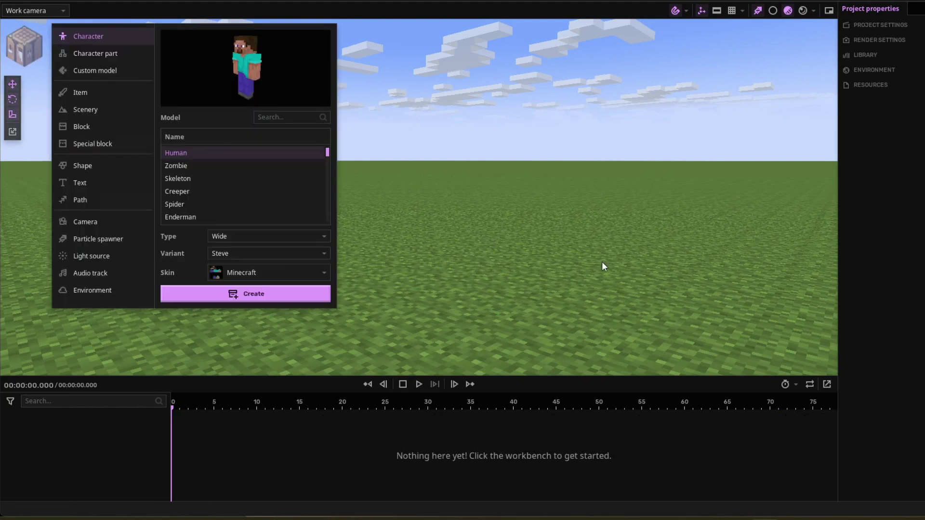
click(256, 275)
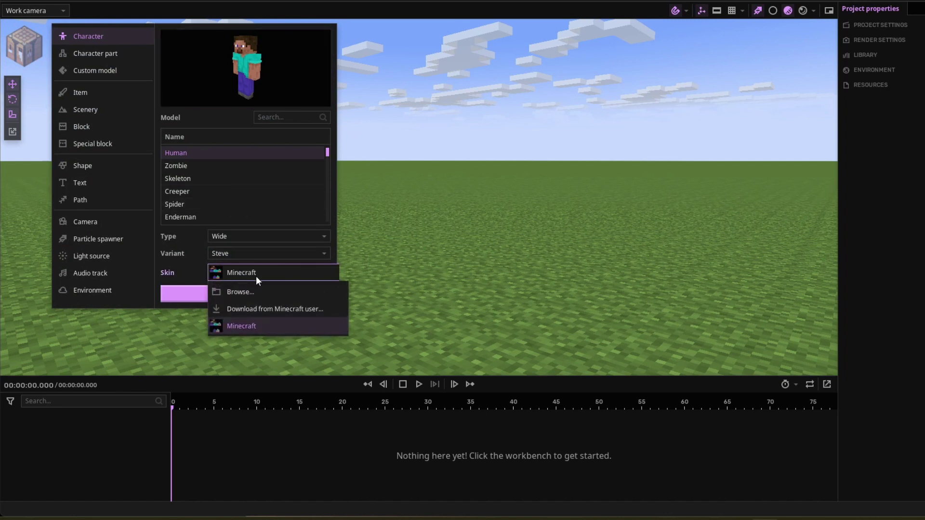
click(263, 299)
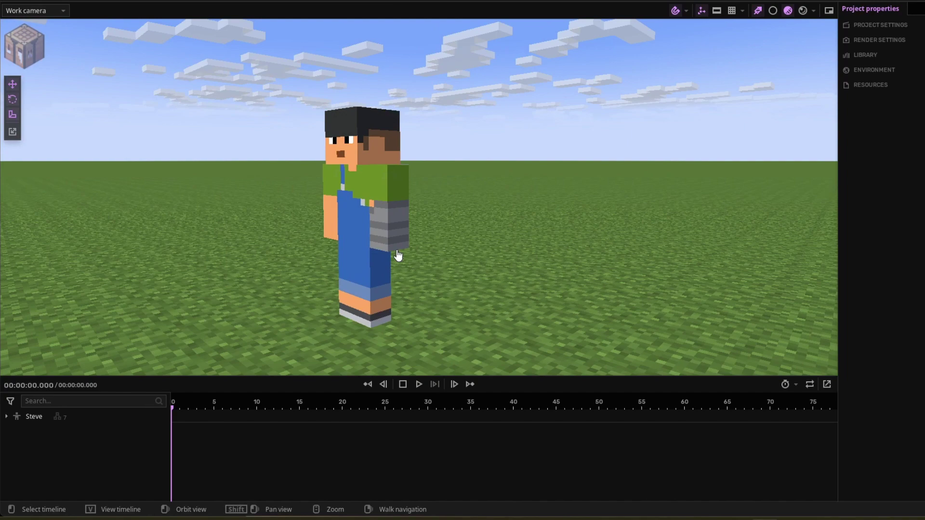
Inspect the new character from the front and the side
middle_drag(398, 256, 427, 166)
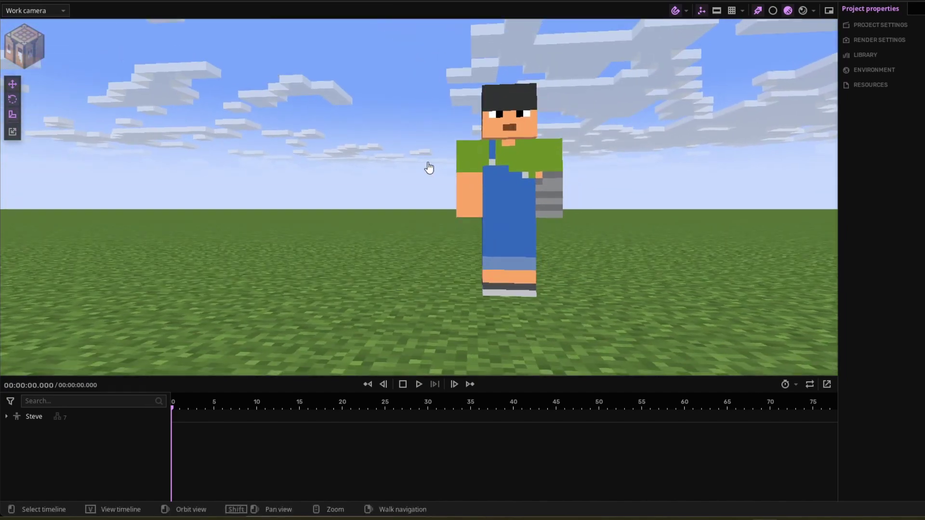
click(504, 171)
drag(510, 167, 580, 152)
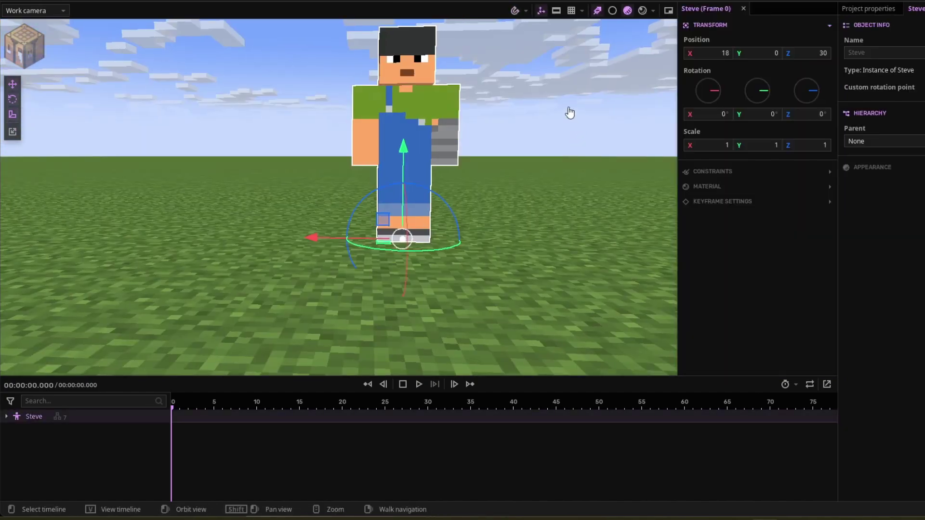
mouse_move(570, 112)
right_down()
mouse_move(570, 145)
mouse_move(569, 116)
right_up()
drag(487, 148, 448, 183)
right_drag(487, 145, 612, 145)
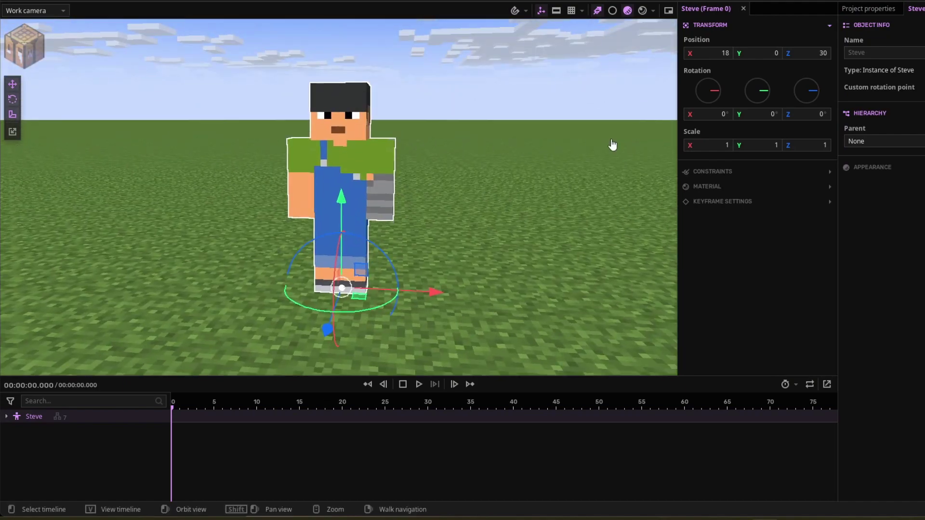
click(612, 144)
drag(530, 181, 454, 114)
click(453, 113)
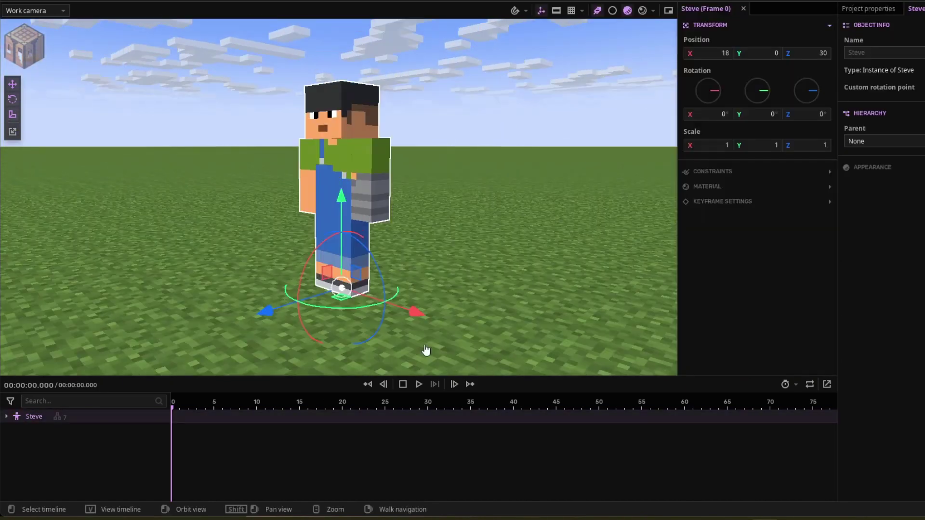
Enlarge the timeline area and expand the Steve, Body and Head levels of the character's hierarchy
click(6, 417)
click(60, 371)
drag(61, 376, 61, 291)
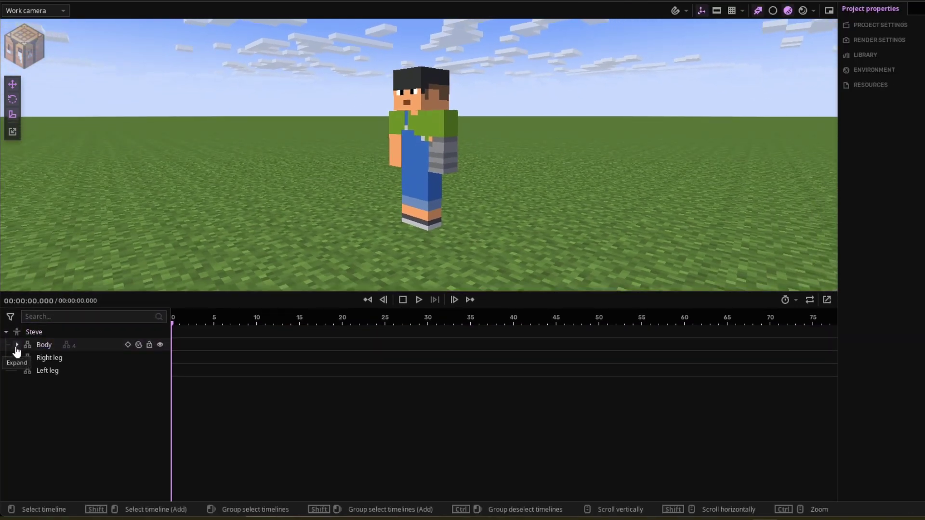
click(6, 332)
click(6, 333)
click(13, 335)
click(17, 345)
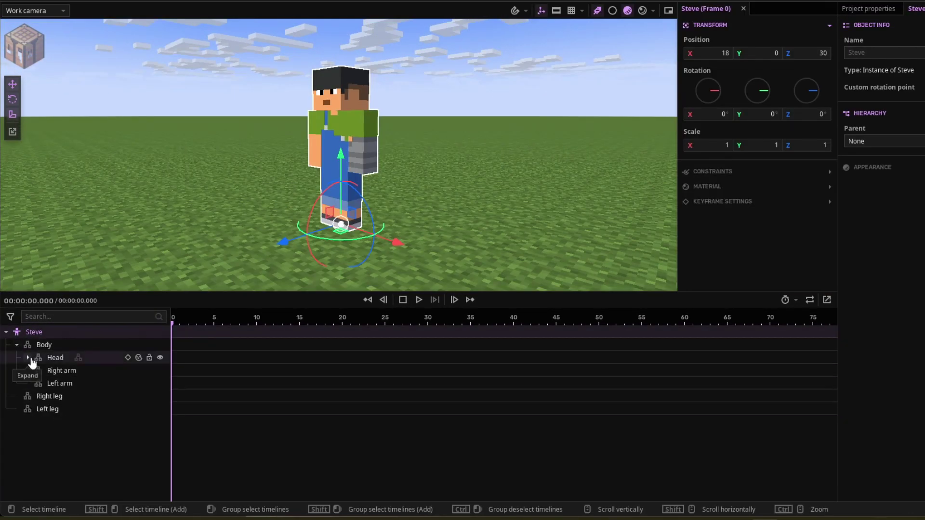
click(28, 357)
Create a cube shape without a texture
click(20, 37)
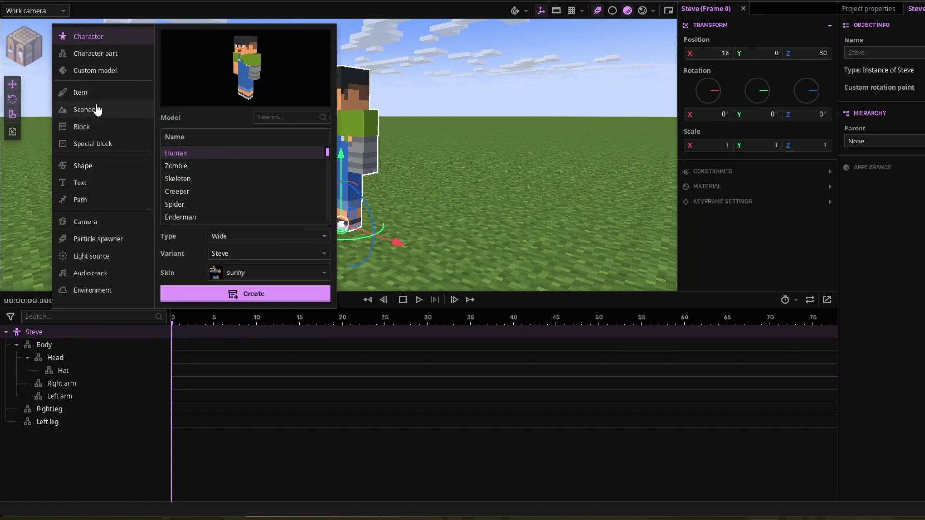
click(82, 166)
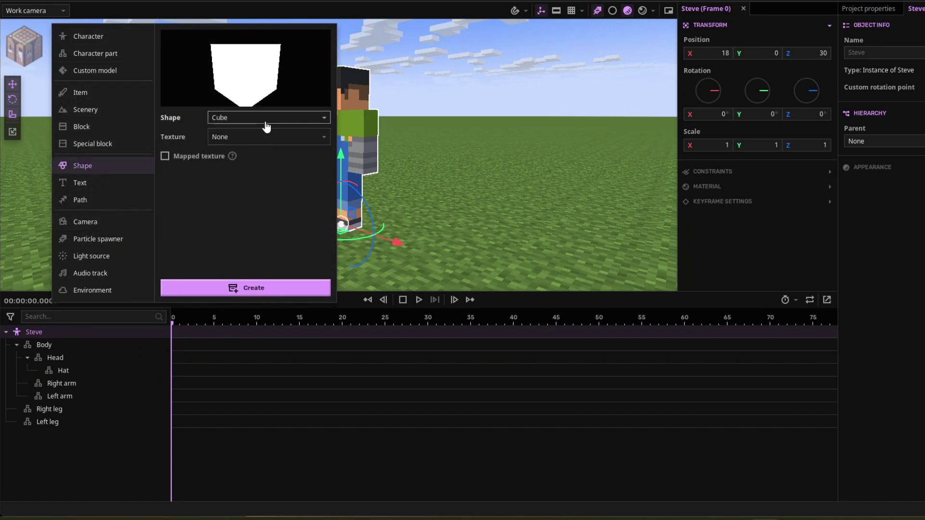
click(270, 117)
click(243, 133)
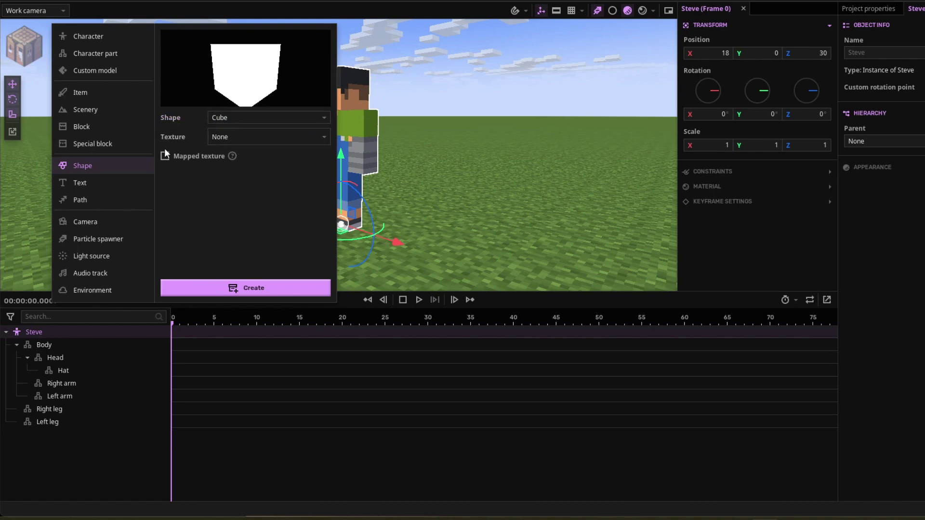
click(241, 289)
click(373, 189)
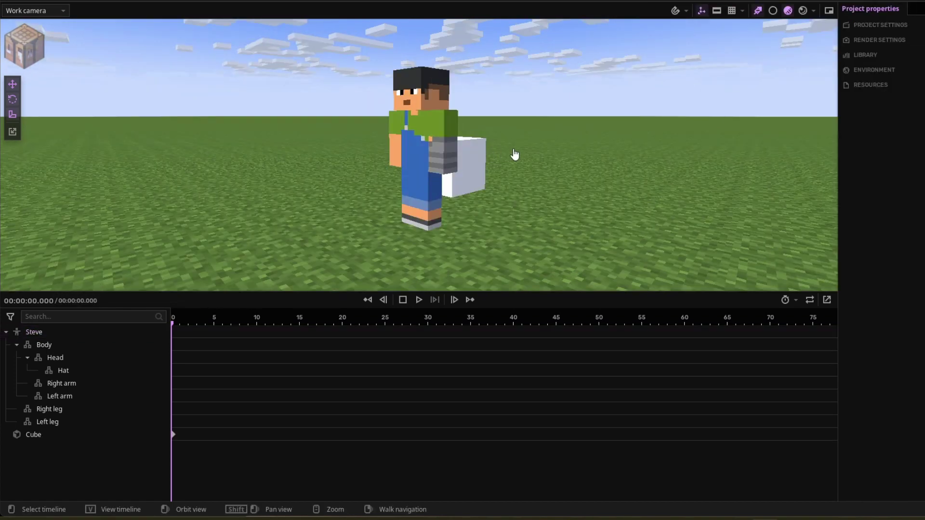
Set the cube's blend color to black in its material color properties
click(460, 175)
right_drag(460, 175, 461, 174)
key(w)
right_drag(461, 174, 461, 175)
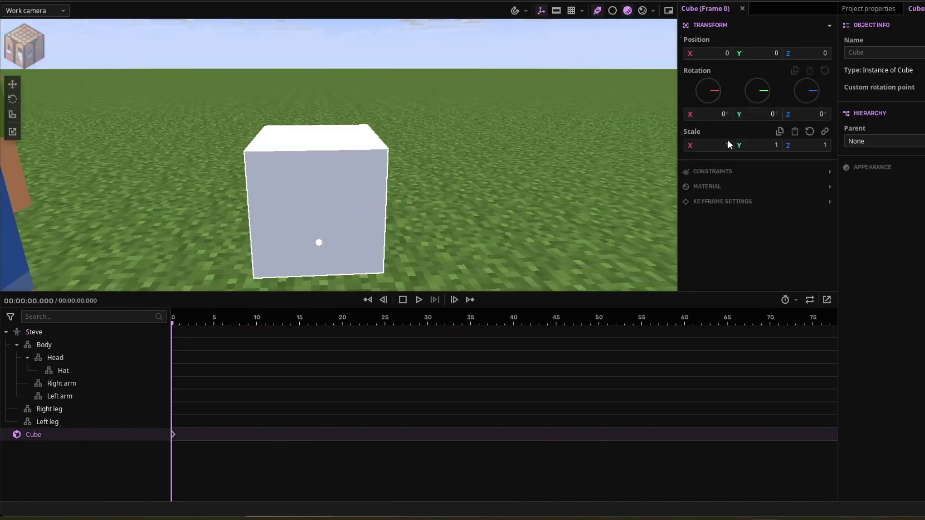
click(708, 187)
scroll(738, 158, down, 2)
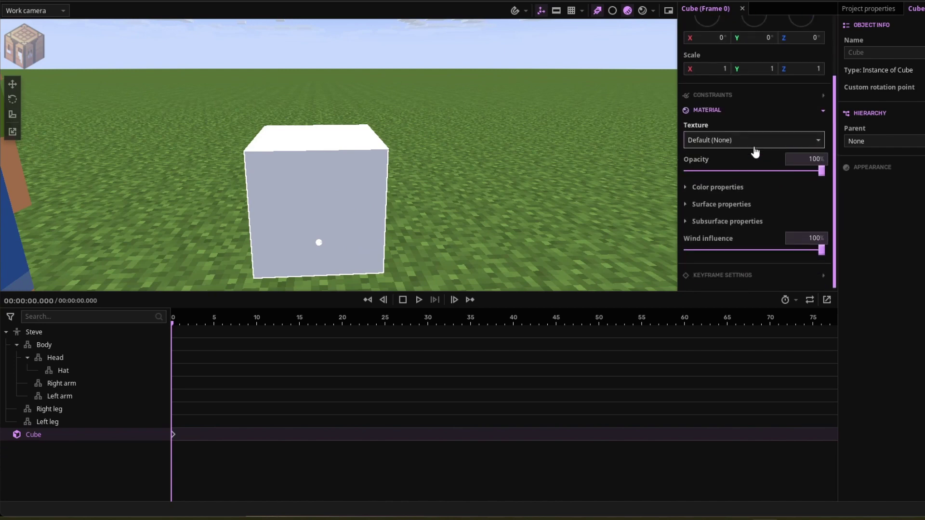
click(687, 188)
scroll(749, 160, down, 5)
click(725, 90)
drag(720, 126, 537, 327)
click(776, 91)
drag(510, 179, 576, 172)
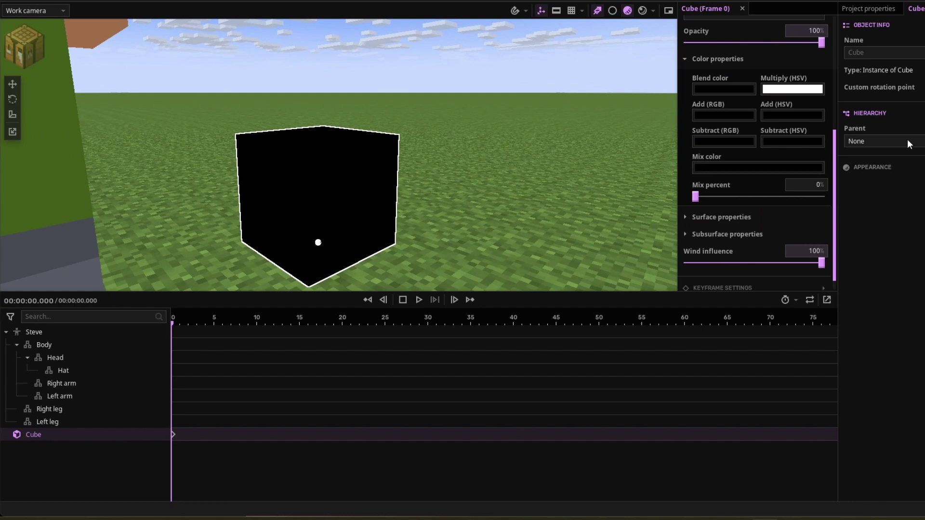
Enable Invert for the cube in the project library
click(871, 10)
click(870, 55)
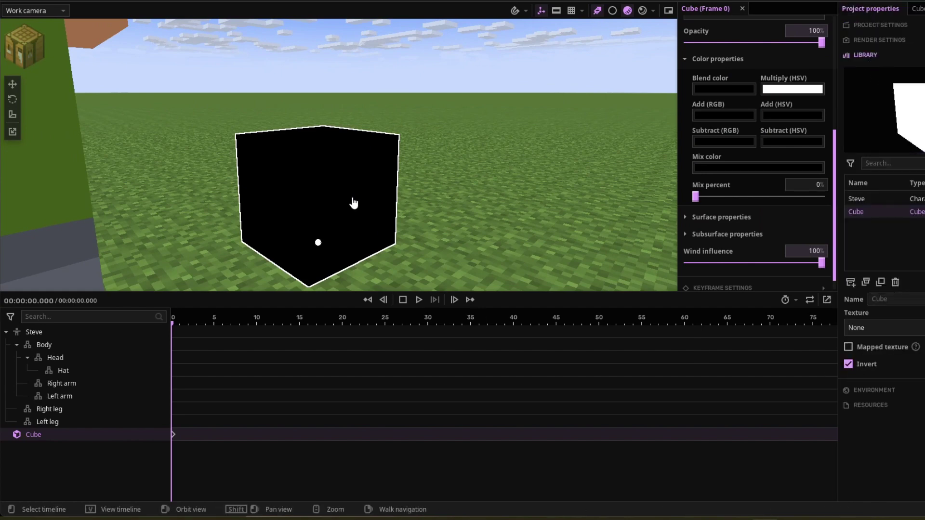
right_drag(342, 186, 317, 195)
key(s)
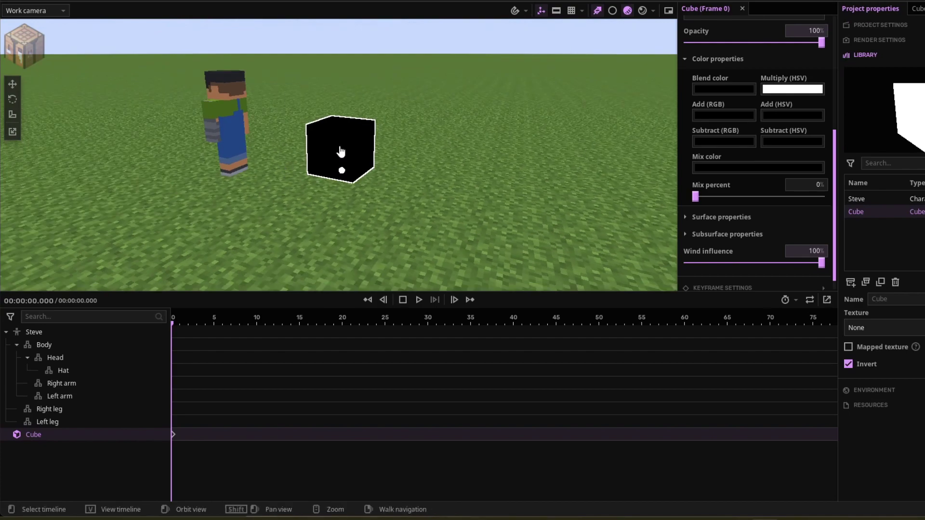
Move the inverted cube along the ground so it surrounds the character's legs
click(341, 151)
click(13, 85)
click(405, 142)
drag(383, 179, 285, 194)
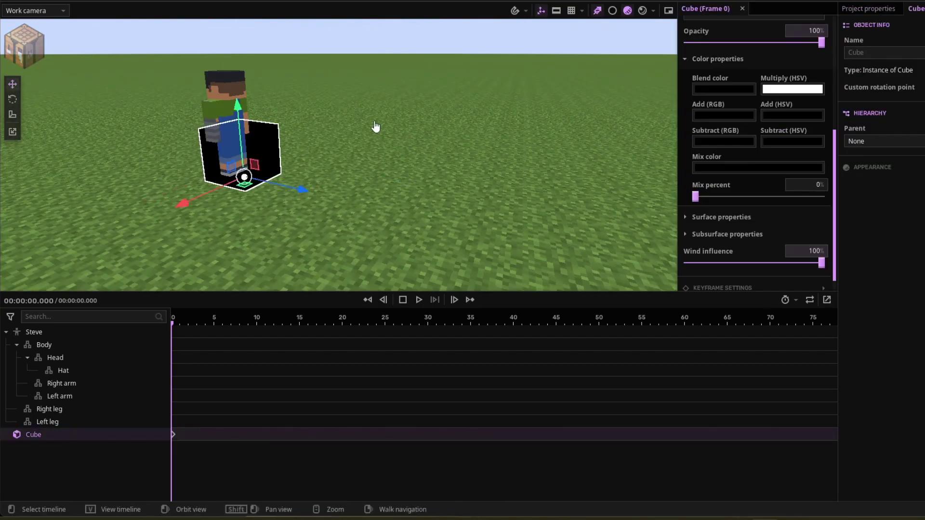
key(w)
right_drag(376, 119, 308, 140)
key(s)
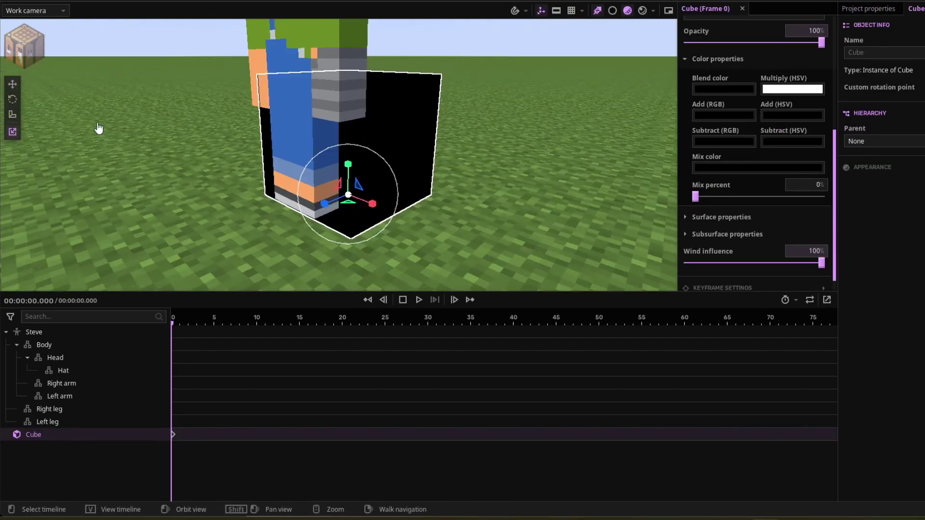
click(12, 84)
drag(304, 211, 265, 225)
Examine from several angles how the inverted cube surrounds the character's legs
click(496, 148)
key(a)
right_drag(496, 149, 499, 167)
key(a)
key(d)
key(w)
key(s)
key(w)
key(s)
key(w)
key(s)
key(w)
key(s)
click(501, 165)
click(543, 189)
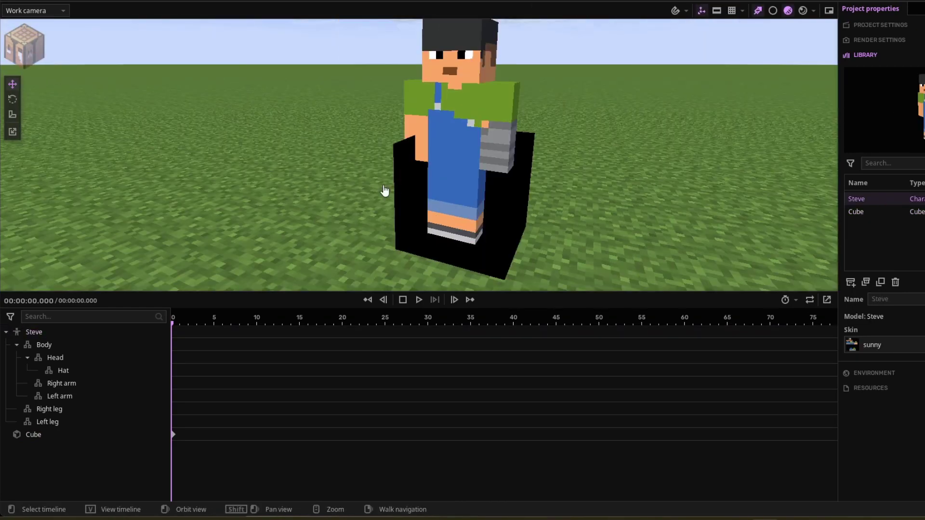
Set the cube's X, Y and Z position to 0
click(503, 207)
scroll(826, 67, up, 4)
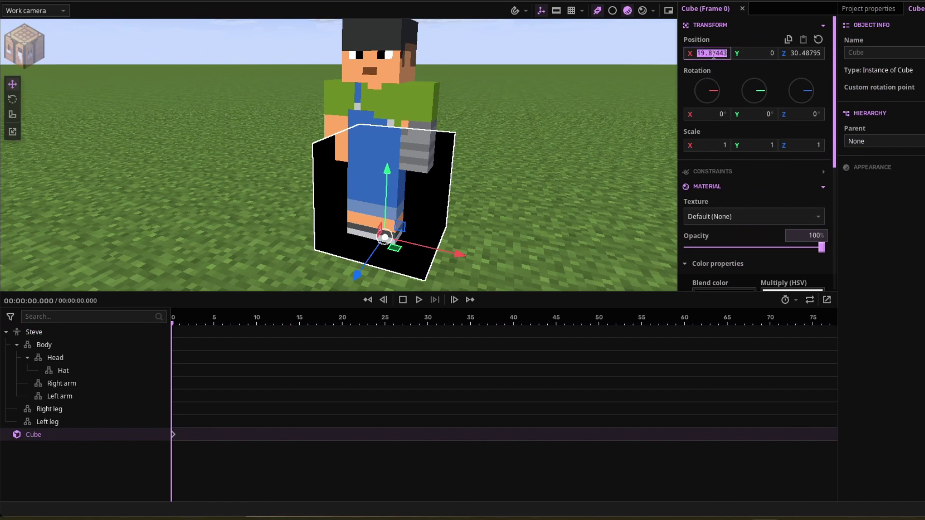
text(0)
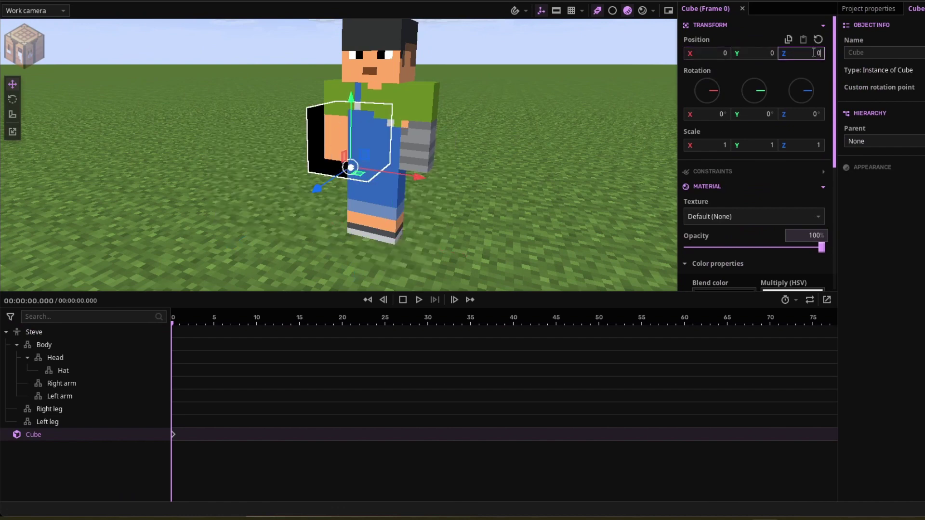
click(488, 118)
Parent the cube to the character's Head
right_drag(488, 118, 367, 94)
key(w)
key(w)
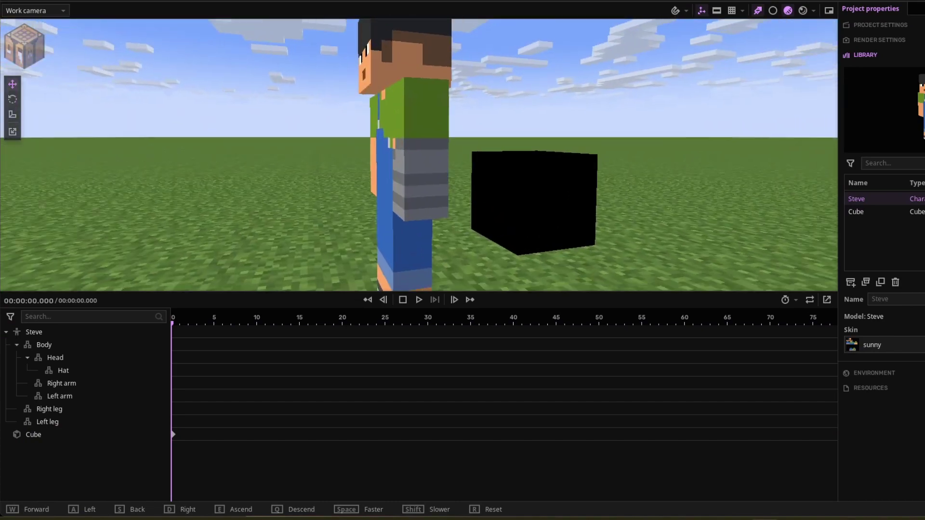
right_drag(475, 200, 519, 182)
click(482, 213)
key(a)
click(882, 159)
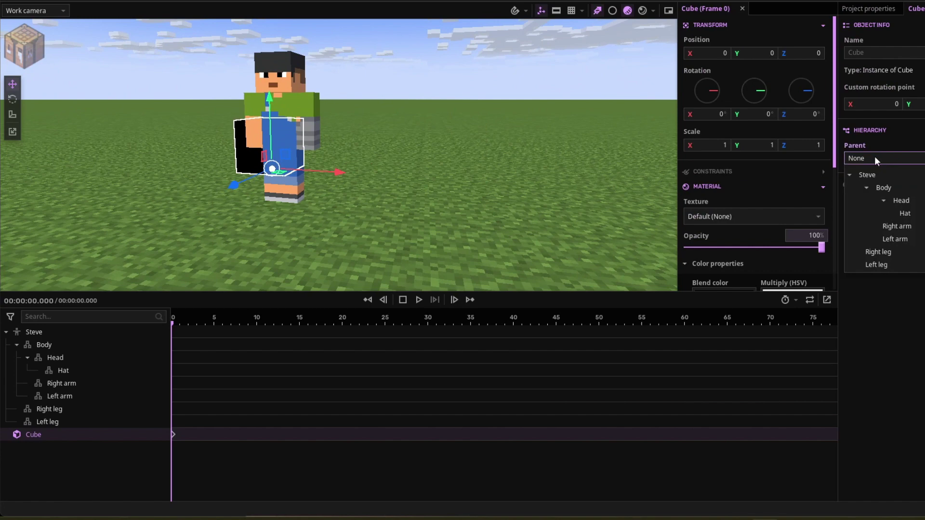
click(901, 212)
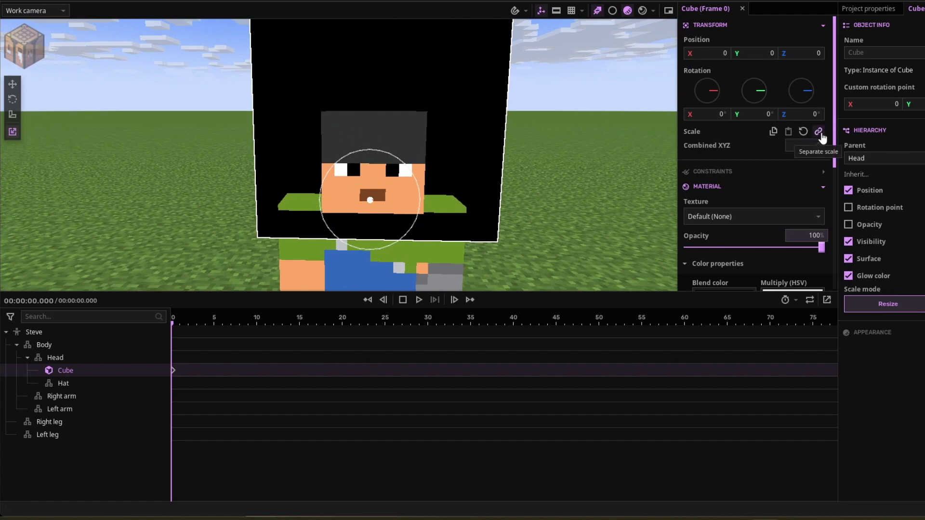
Combine the cube's scale axes and set the combined scale to 0.55
text(0.55)
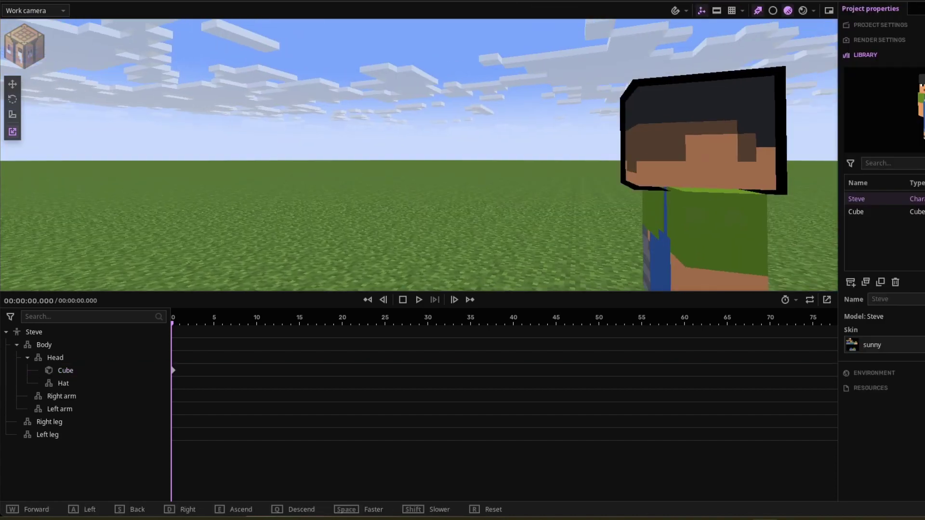
right_drag(566, 178, 592, 178)
key(w)
right_drag(482, 125, 516, 109)
key(s)
click(436, 126)
key(d)
key(a)
key(a)
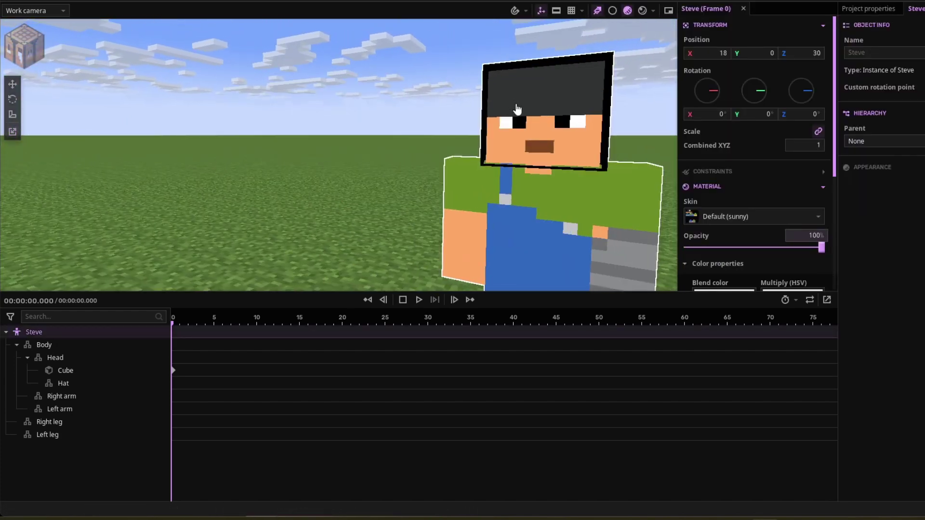
Fine-tune the cube's combined scale until only a thin black outline surrounds the head
double_click(516, 109)
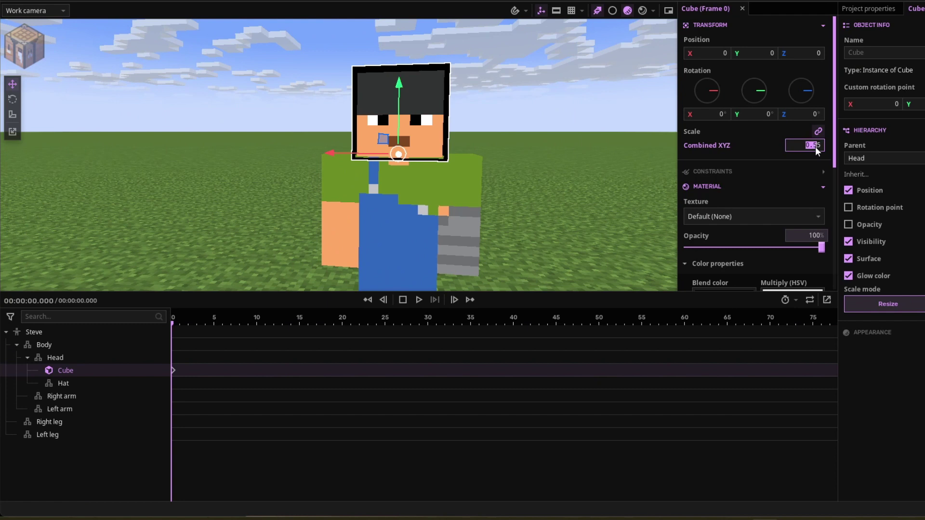
mouse_move(813, 147)
mouse_down()
mouse_move(839, 148)
mouse_move(824, 148)
mouse_up()
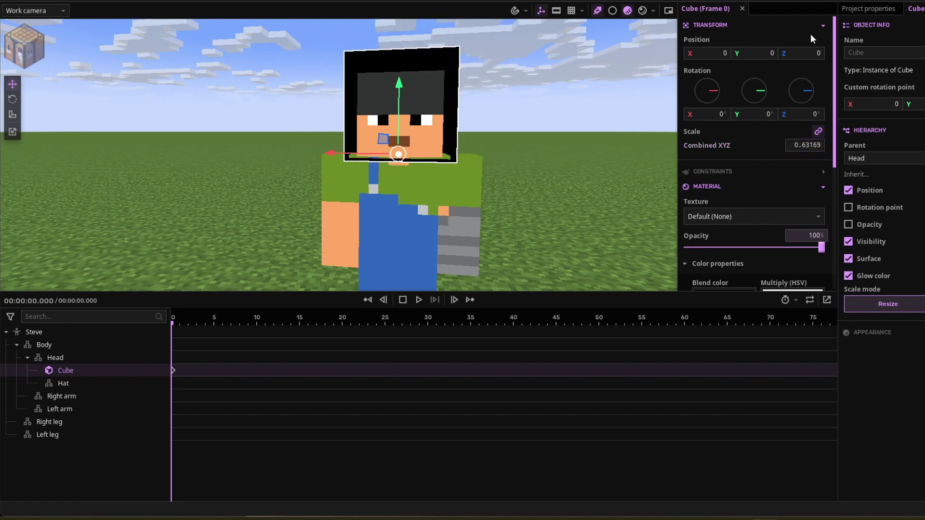
click(600, 126)
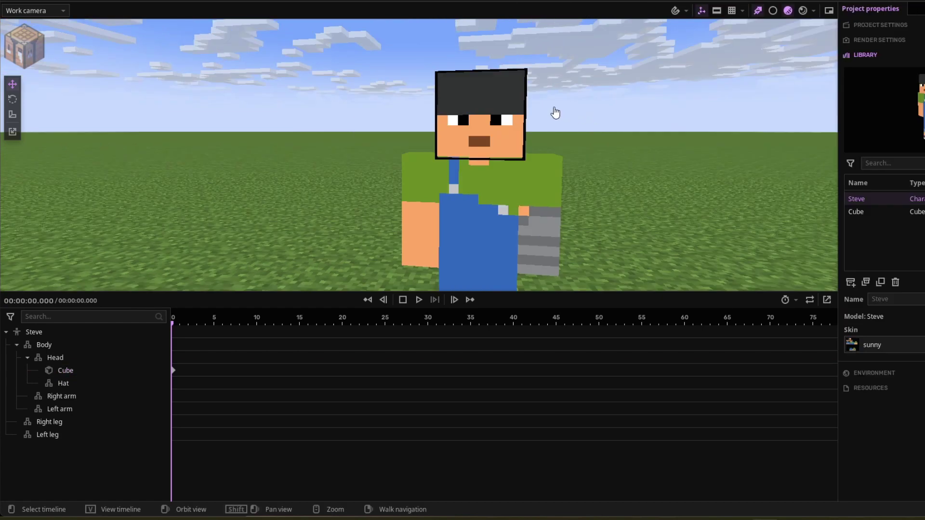
Examine the black outline around the head up close and from different distances
key(s)
key(d)
right_drag(543, 196, 514, 198)
key(w)
key(s)
key(w)
key(s)
key(w)
key(s)
key(a)
key(s)
click(470, 200)
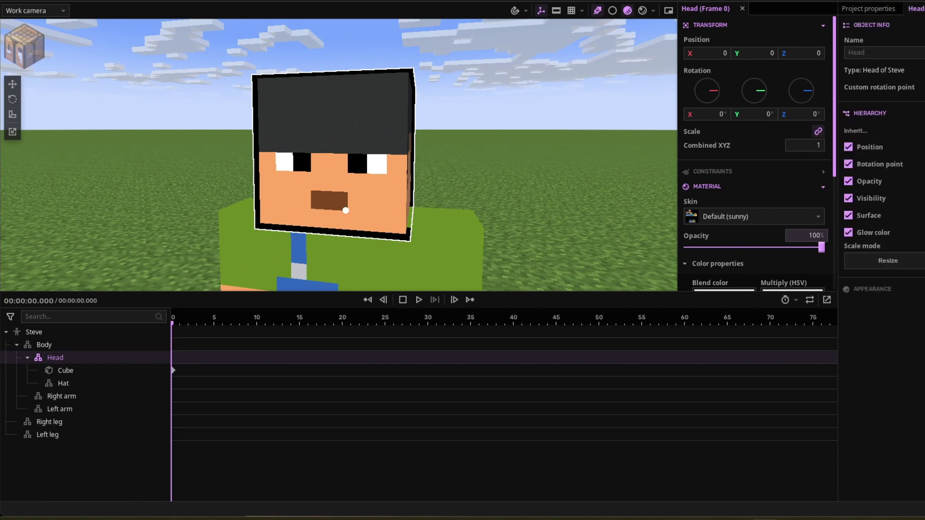
click(346, 210)
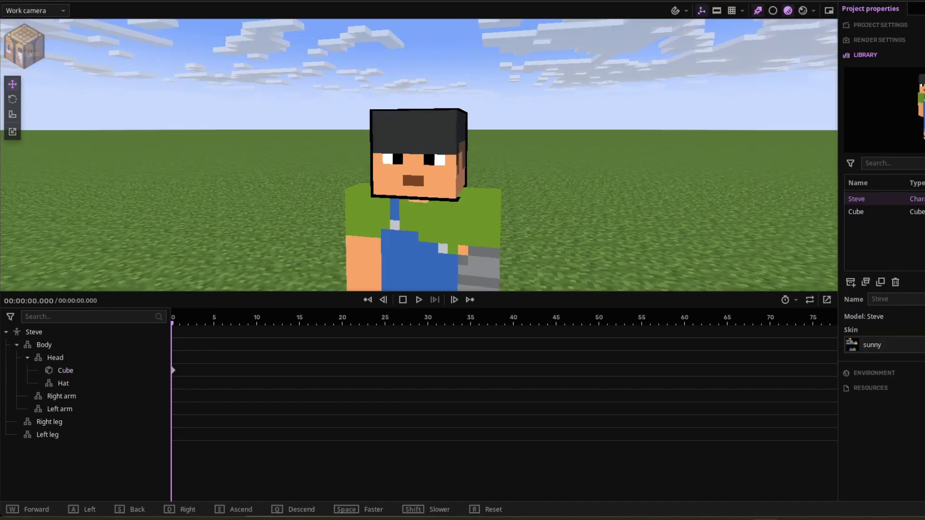
Examine the whole character with its outlined head from farther away
mouse_move(419, 155)
right_down()
mouse_move(405, 151)
mouse_move(420, 144)
mouse_move(431, 156)
mouse_move(364, 170)
mouse_move(417, 152)
mouse_move(404, 127)
mouse_move(411, 167)
right_up()
key(w)
key(s)
key(d)
key(d)
key(a)
key(w)
key(d)
key(w)
key(s)
key(w)
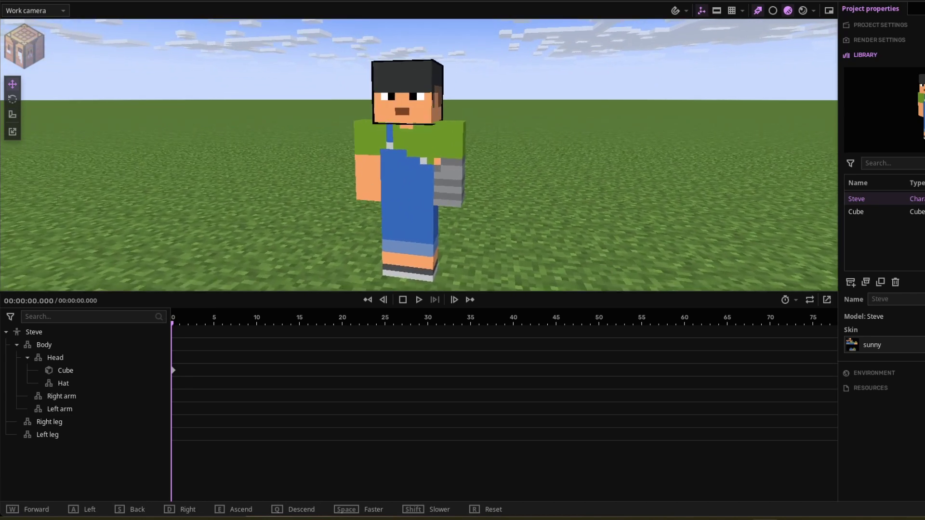
click(426, 156)
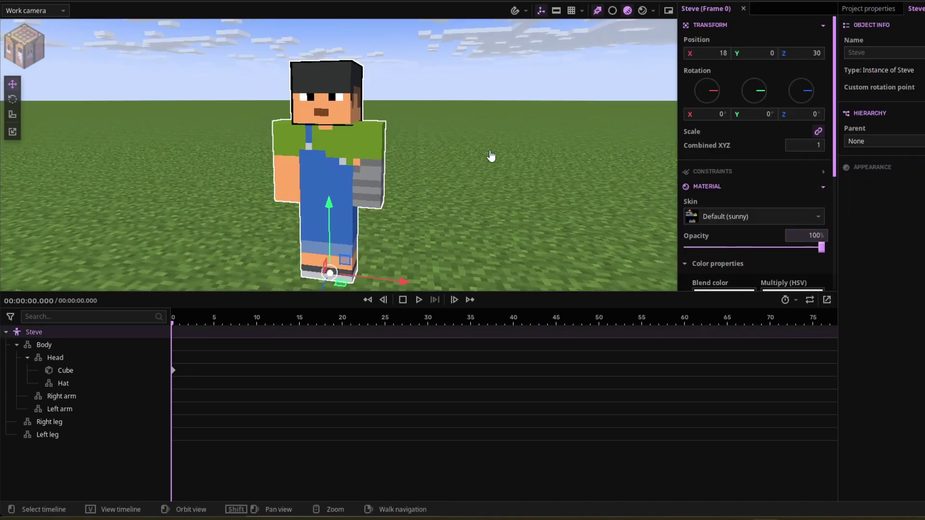
Duplicate the head's outline cube and parent the copy to the right arm
click(351, 97)
click(174, 370)
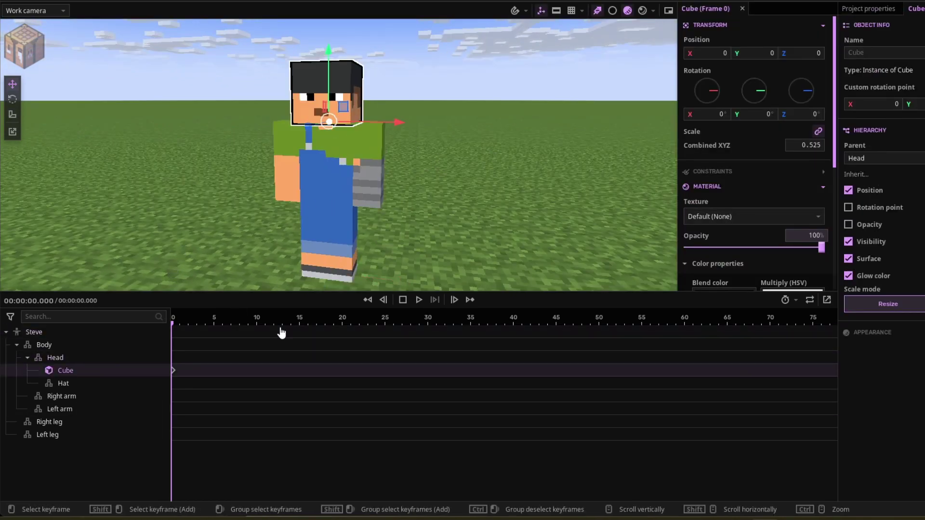
key(ctrl+d)
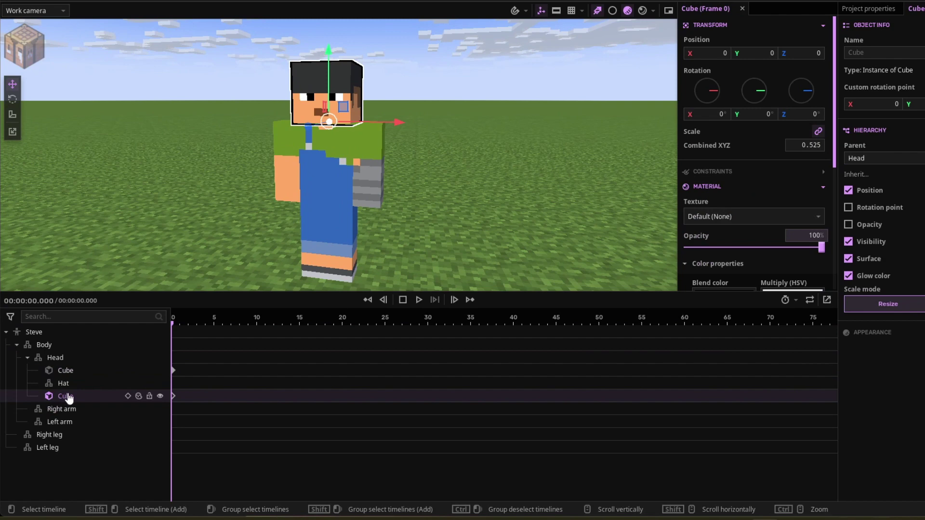
click(890, 160)
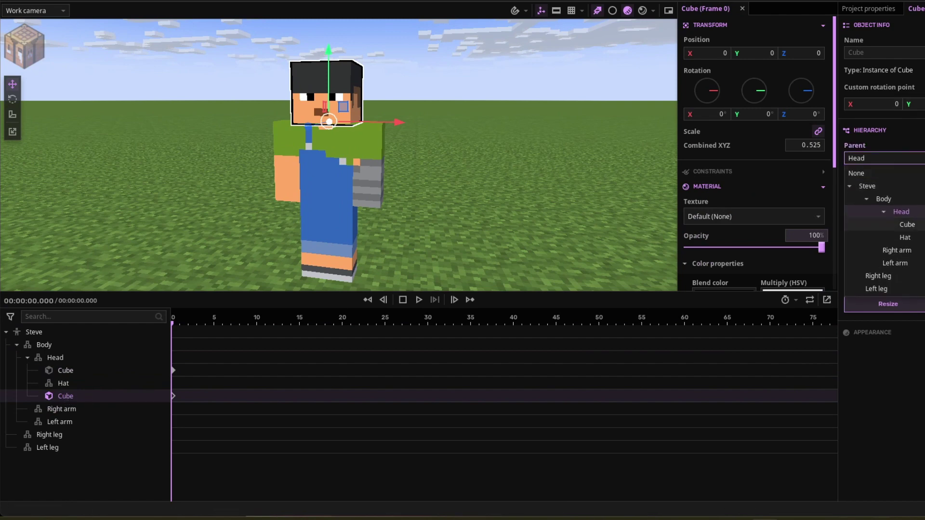
click(915, 251)
Fit the right arm's outline cube to the arm with a scale of X 0.275, Y 0.775 and Z 0.275
key(w)
mouse_move(467, 201)
right_down()
mouse_move(424, 201)
mouse_move(467, 201)
right_up()
right_drag(536, 206, 550, 203)
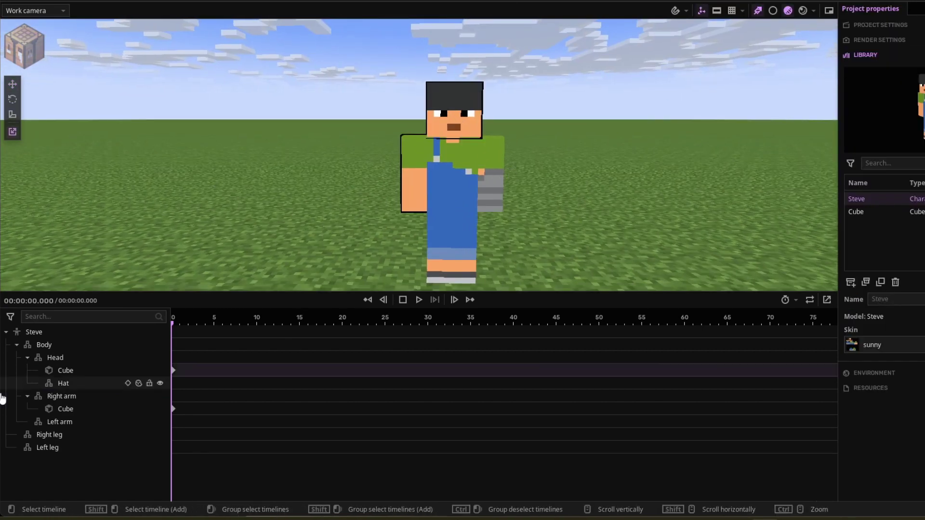
click(65, 408)
right_drag(337, 169, 337, 168)
key(w)
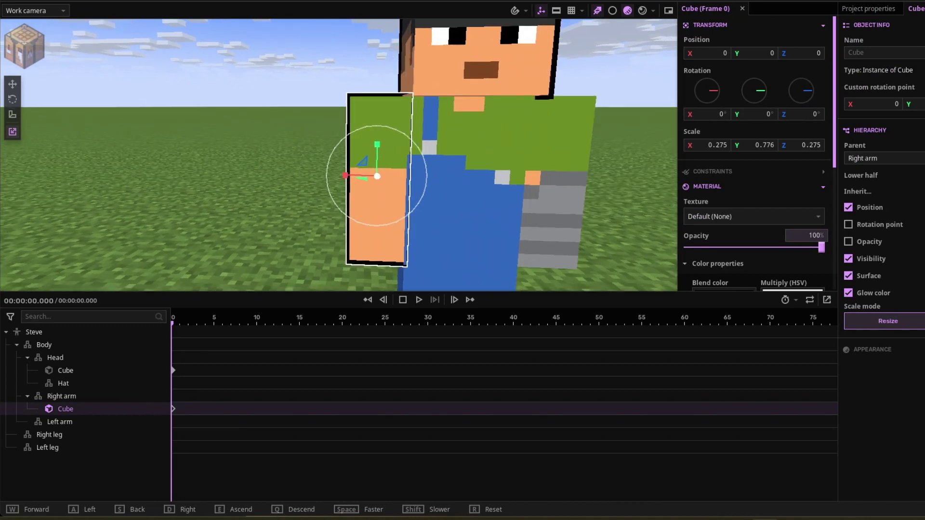
right_drag(508, 226, 509, 227)
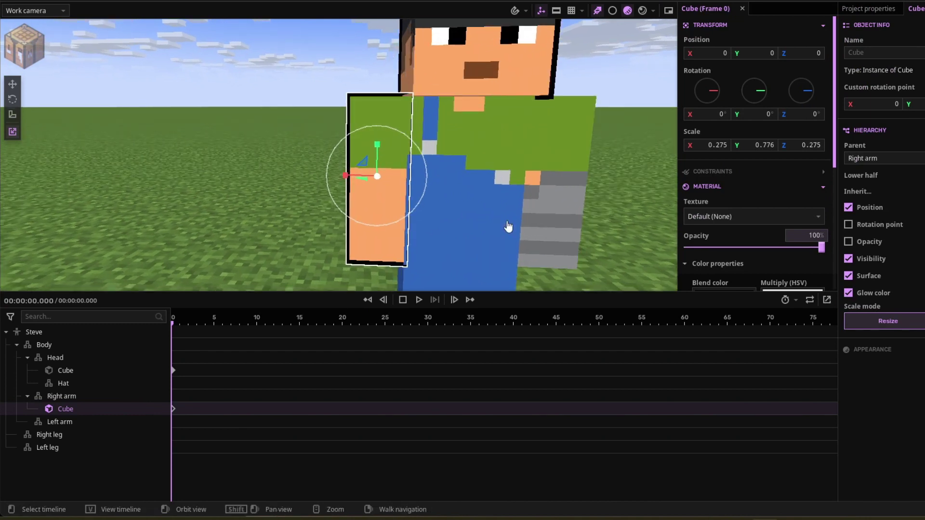
mouse_move(701, 128)
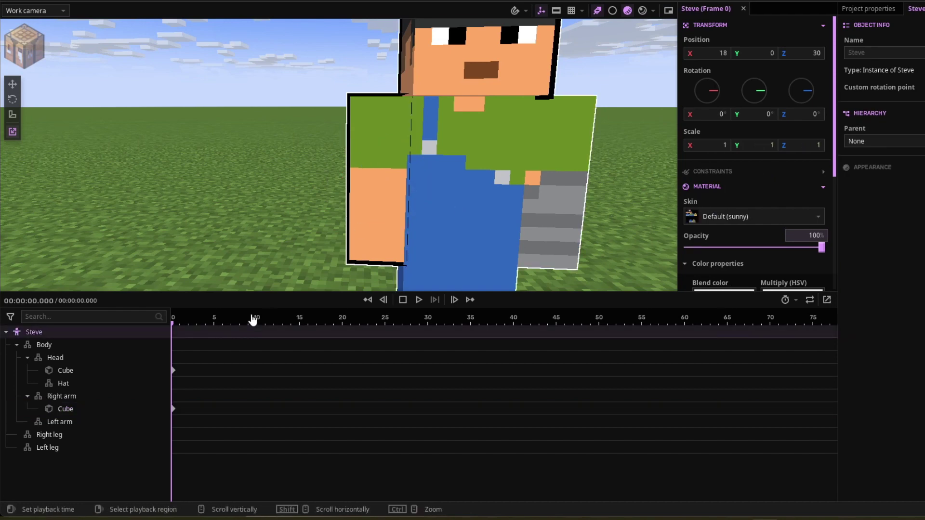
Duplicate the right arm's outline cube and parent the copy to the left arm
click(62, 396)
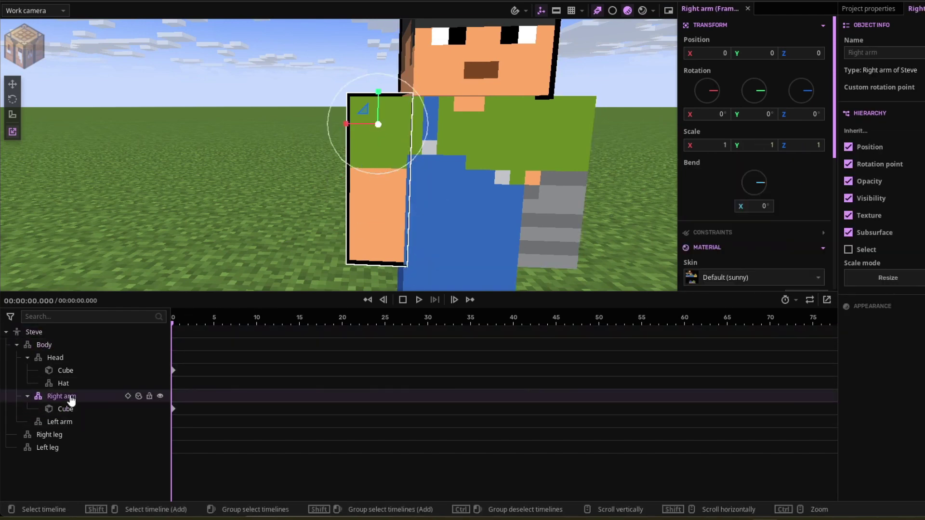
right_click(73, 396)
click(65, 409)
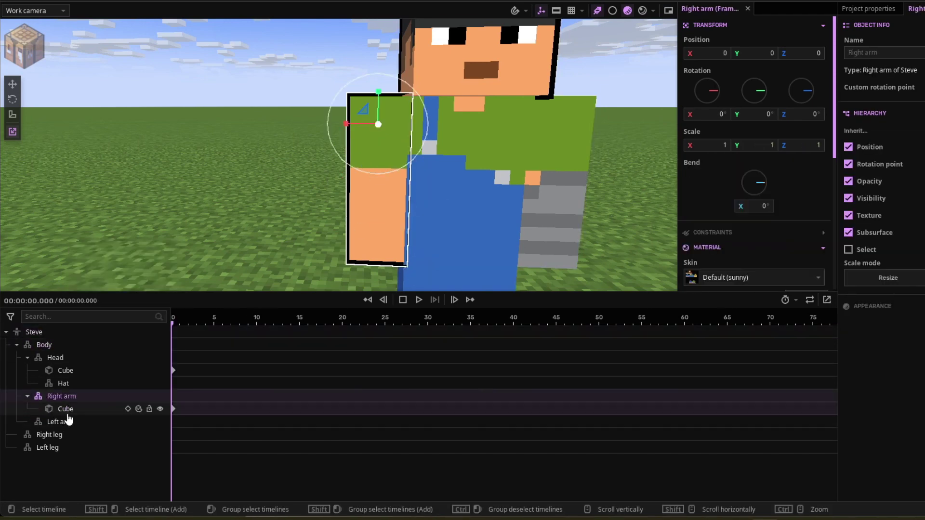
right_click(68, 409)
click(99, 340)
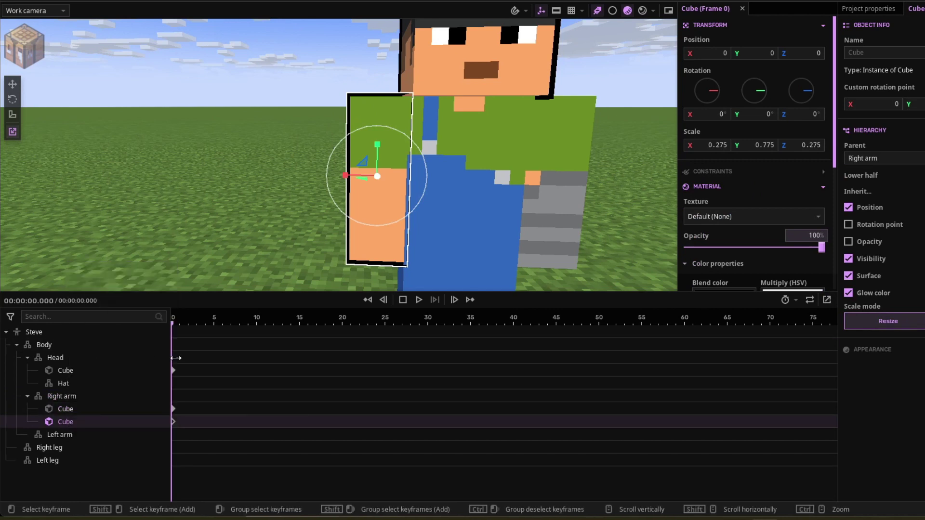
click(886, 158)
click(896, 277)
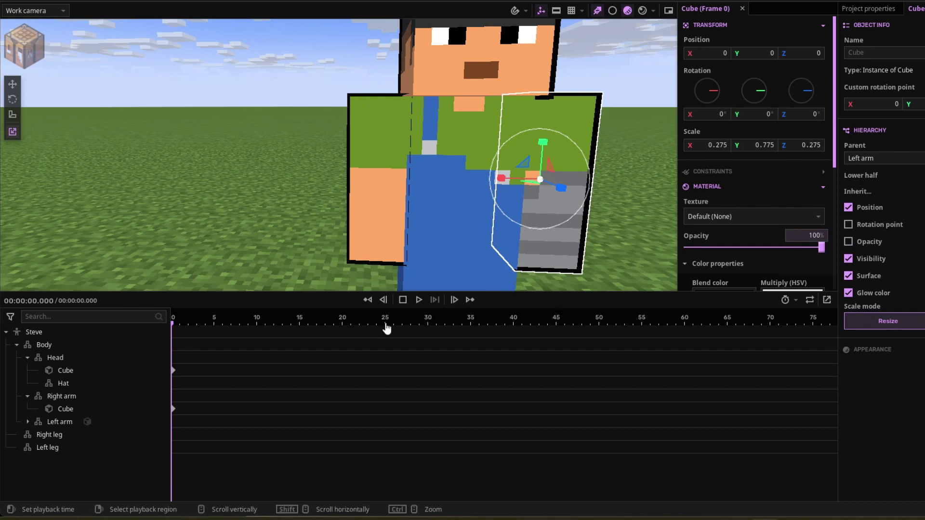
Make two more duplicates of the right arm's outline cube and parent one of them to the right leg
right_click(70, 409)
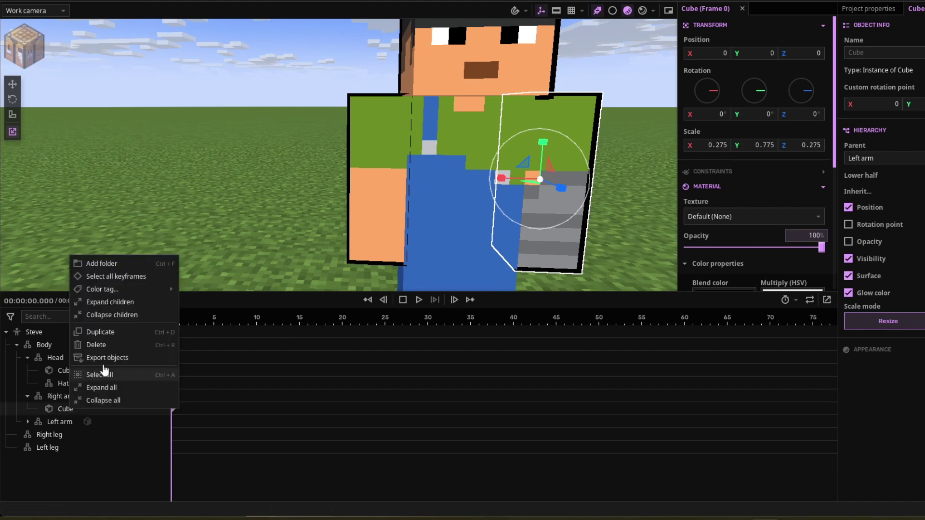
click(246, 279)
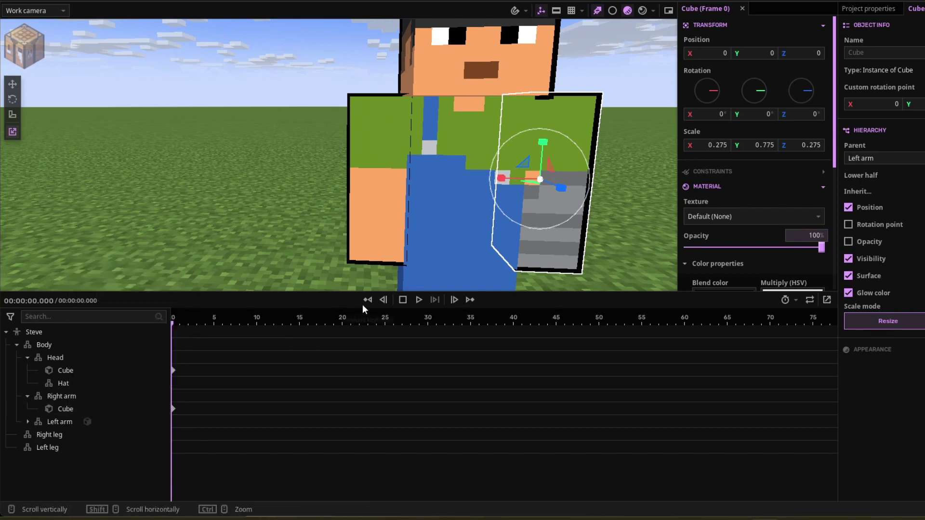
right_click(94, 409)
click(77, 352)
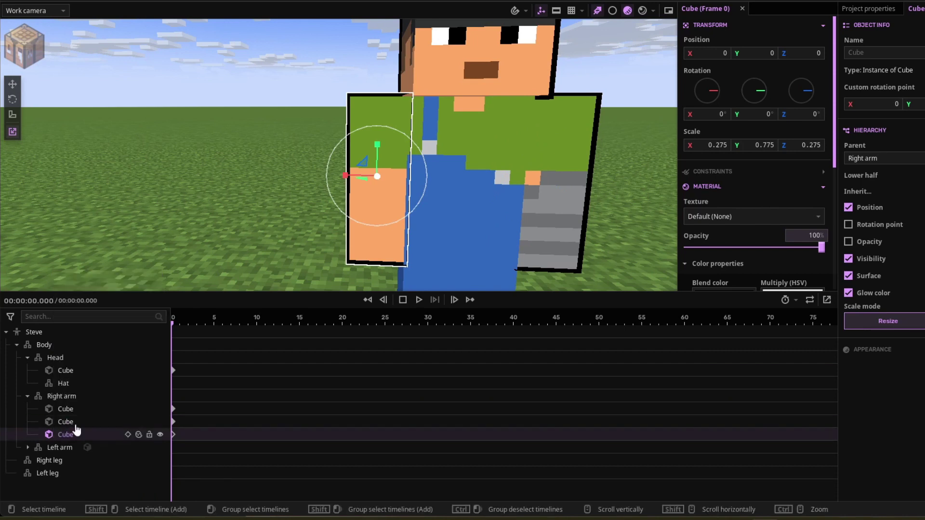
click(898, 159)
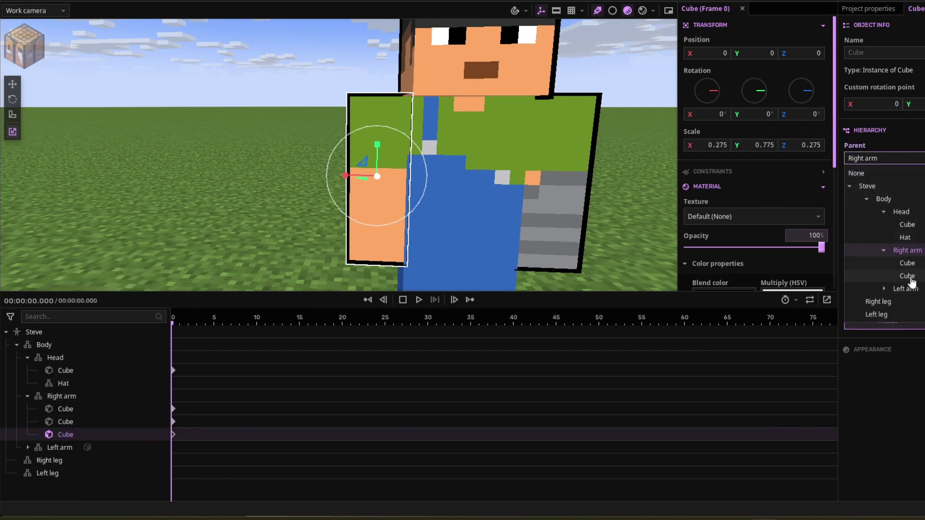
click(878, 301)
Parent the remaining duplicate cube under the right arm to the left leg
click(65, 421)
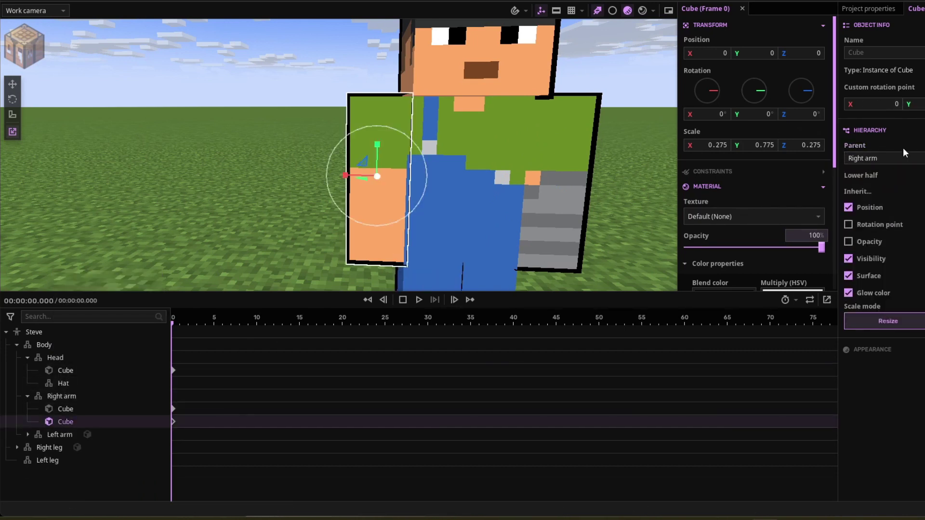
click(893, 158)
click(886, 303)
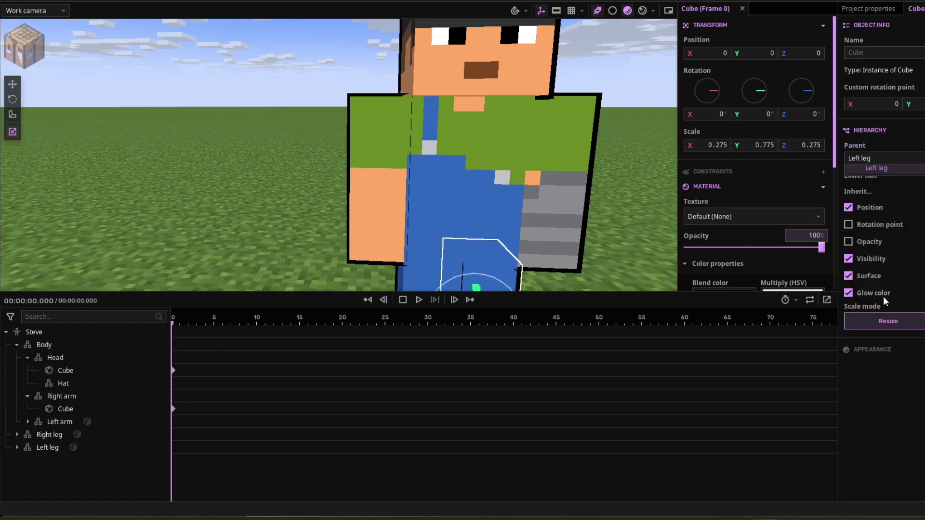
Examine the black outlines around the character's arms and legs from several distances and angles
click(648, 225)
key(s)
mouse_move(648, 225)
right_down()
mouse_move(648, 245)
mouse_move(602, 244)
mouse_move(598, 217)
mouse_move(646, 263)
mouse_move(646, 236)
right_up()
key(w)
key(d)
key(a)
key(s)
key(w)
key(s)
key(a)
key(w)
key(w)
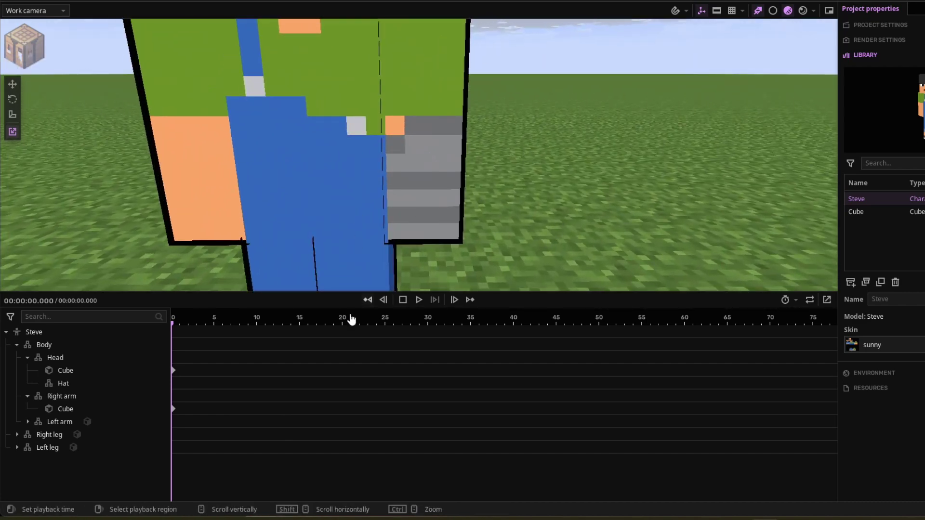
Duplicate the right arm's outline cube, parent the copy to the body and fit it to the torso
right_click(99, 410)
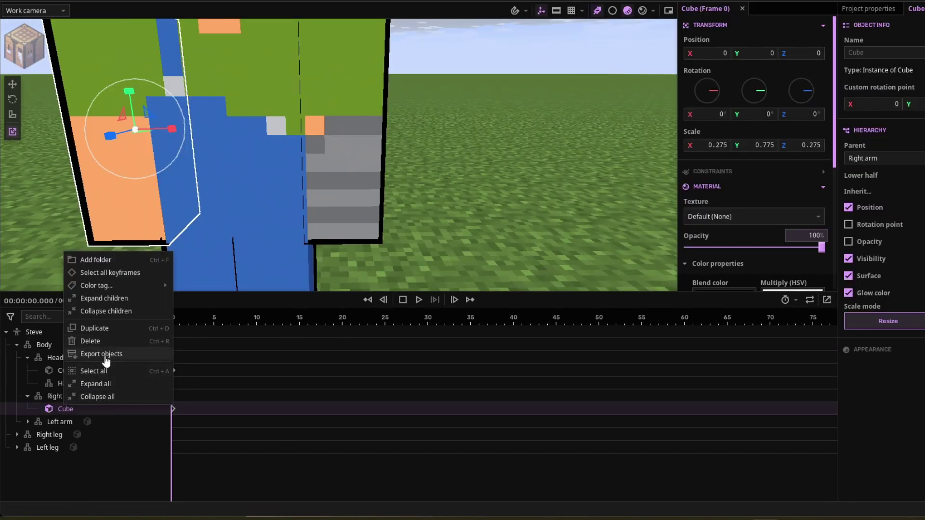
click(118, 328)
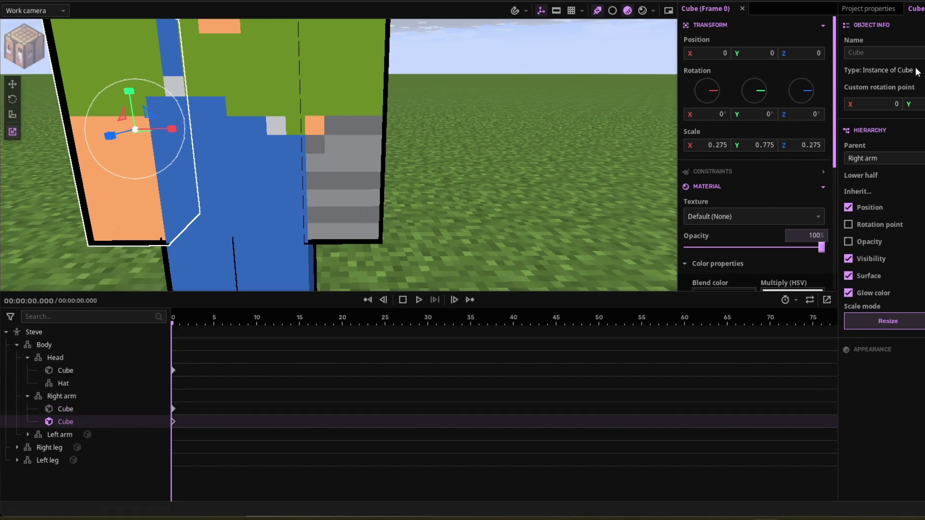
click(891, 158)
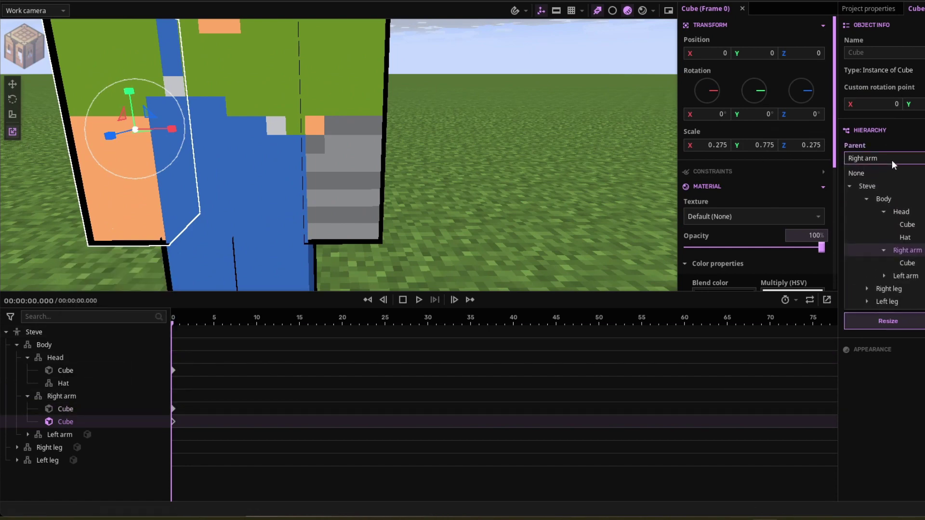
click(903, 198)
Examine the black outline around the whole character from far away, up close and at an angle
key(s)
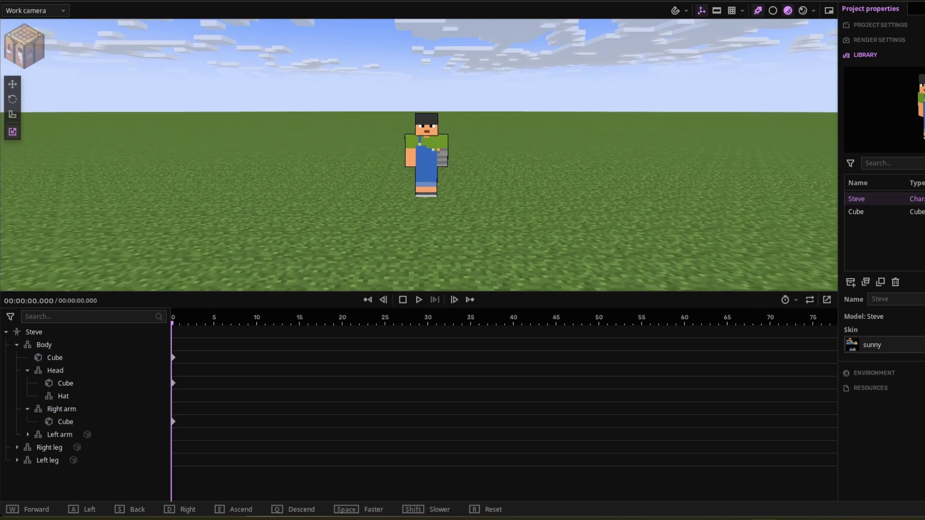
key(w)
click(398, 159)
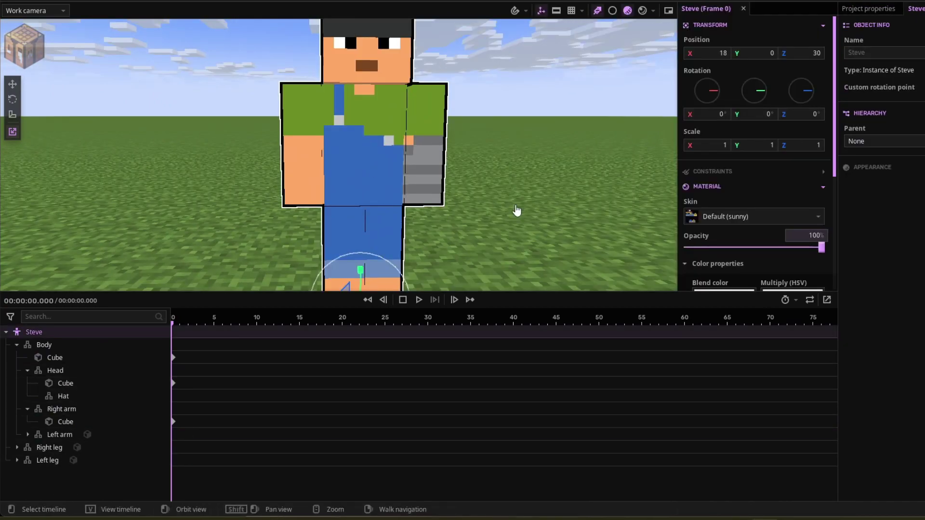
click(439, 283)
right_drag(439, 283, 469, 228)
key(s)
key(w)
key(d)
key(w)
key(s)
key(w)
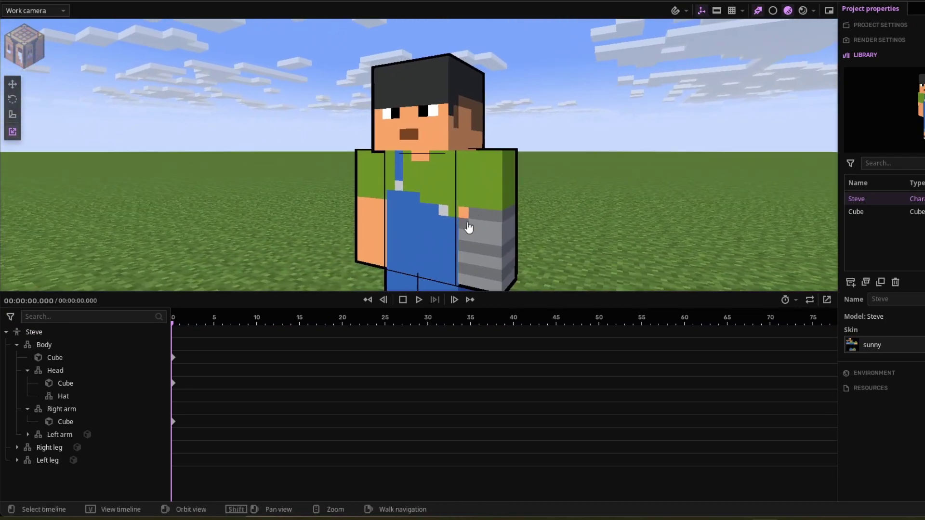
Pose the right arm away from the body by rotating it about -19° on Z and slightly on X
click(380, 179)
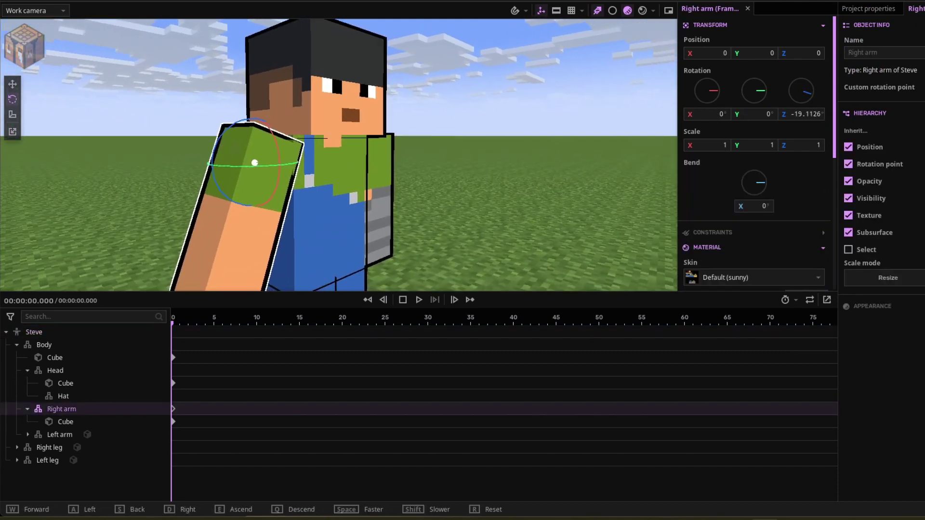
right_drag(226, 149, 243, 146)
key(a)
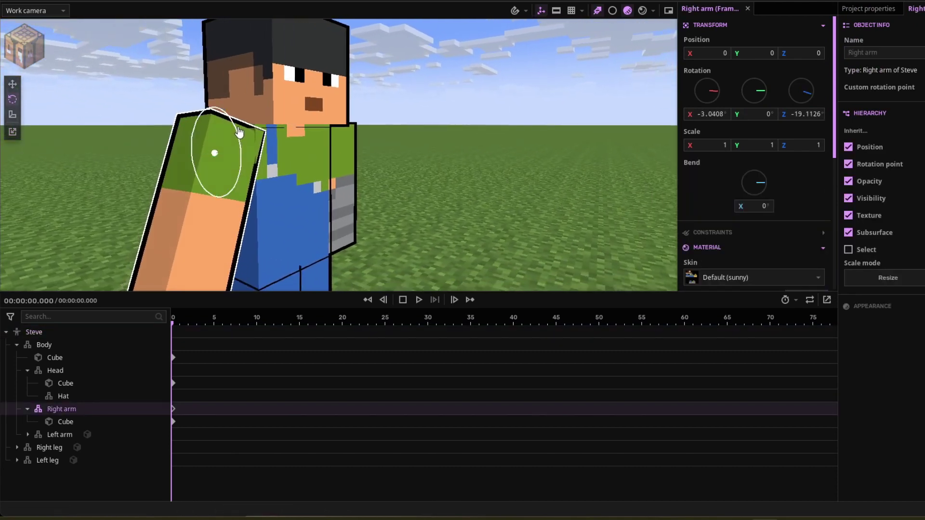
right_drag(298, 158, 337, 161)
key(w)
key(s)
Pose the left arm by rotating it outward, away from the body
click(365, 157)
key(d)
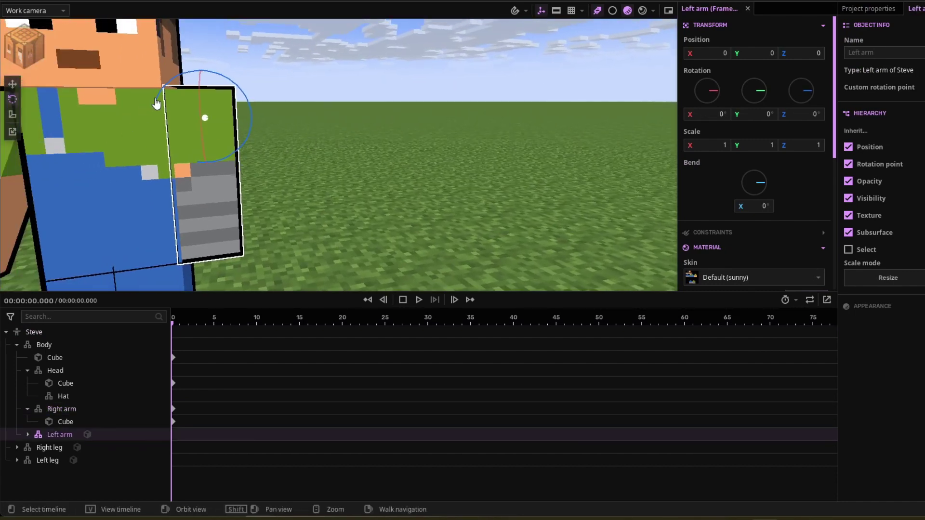
right_drag(251, 91, 252, 78)
click(11, 86)
key(d)
drag(107, 130, 116, 130)
right_drag(255, 139, 266, 137)
click(256, 139)
Pose the left leg by rotating it about 4° on Z
click(354, 162)
right_drag(354, 161, 352, 161)
click(12, 84)
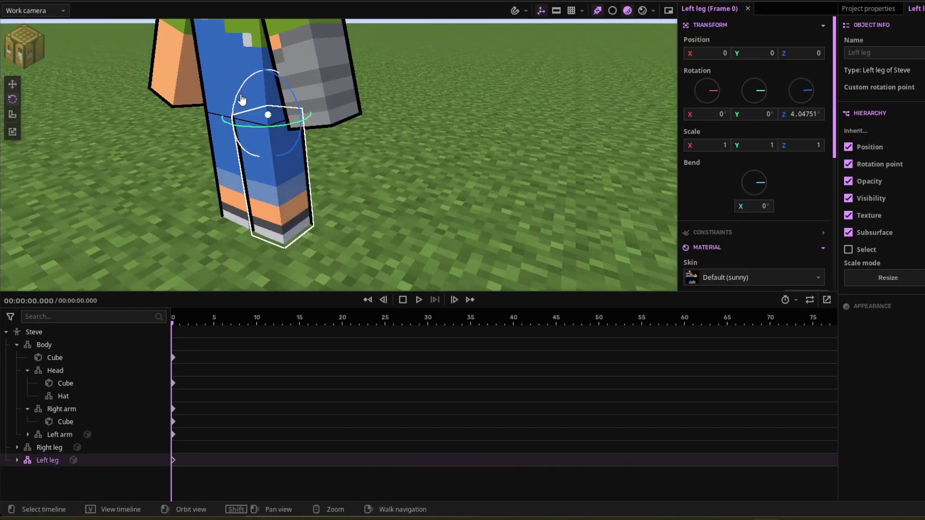
right_drag(242, 99, 289, 125)
click(407, 166)
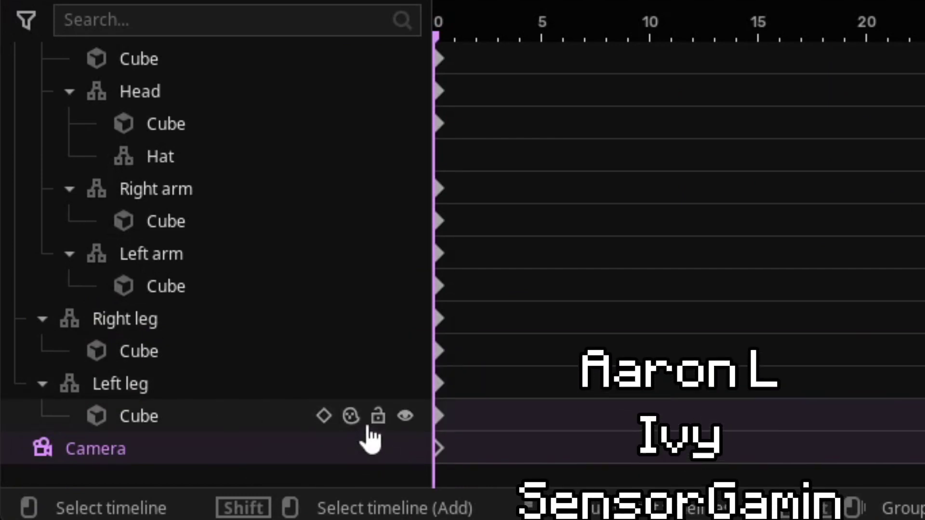
Lock the outline cubes of both legs, both arms, the head and the body in the timeline
click(377, 417)
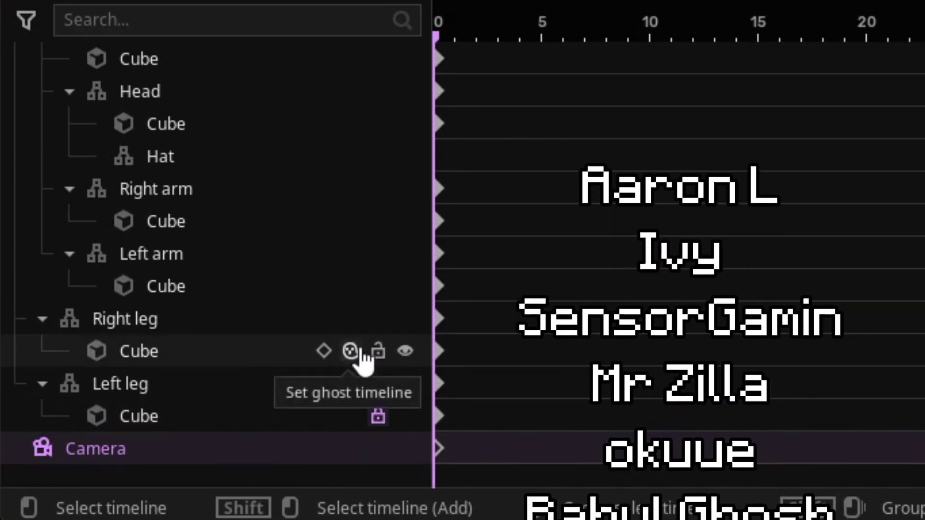
click(378, 351)
click(379, 300)
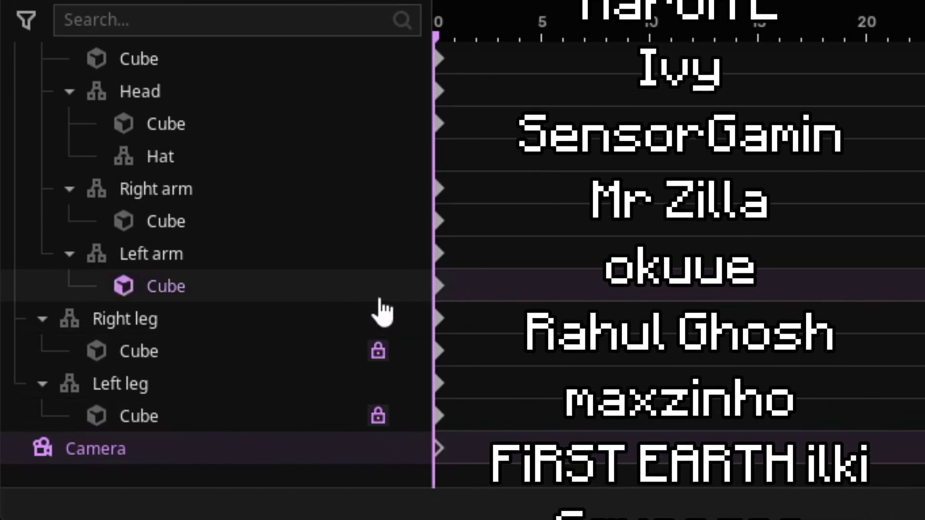
click(378, 286)
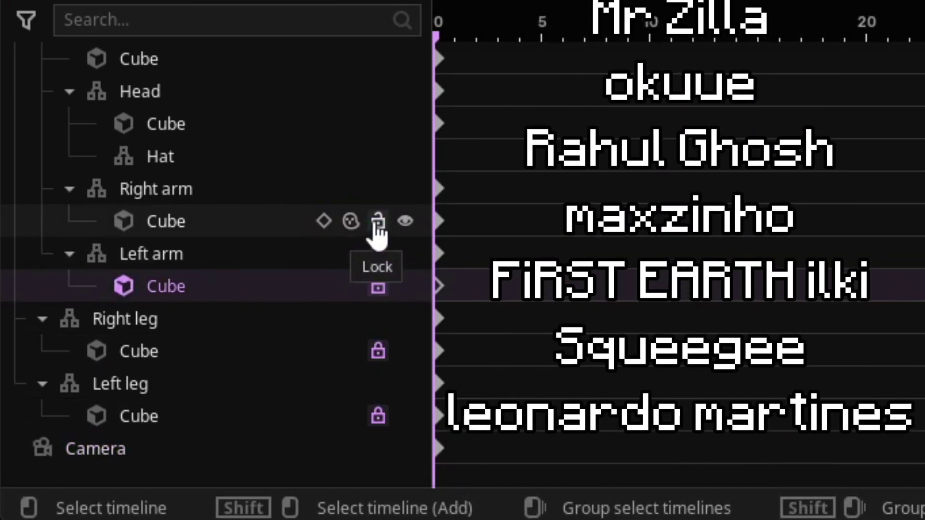
click(378, 222)
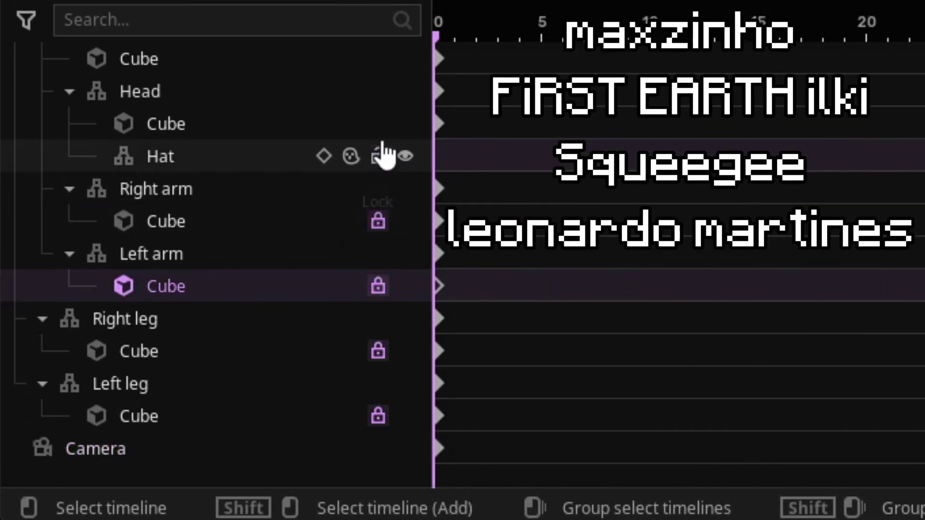
click(377, 125)
click(379, 60)
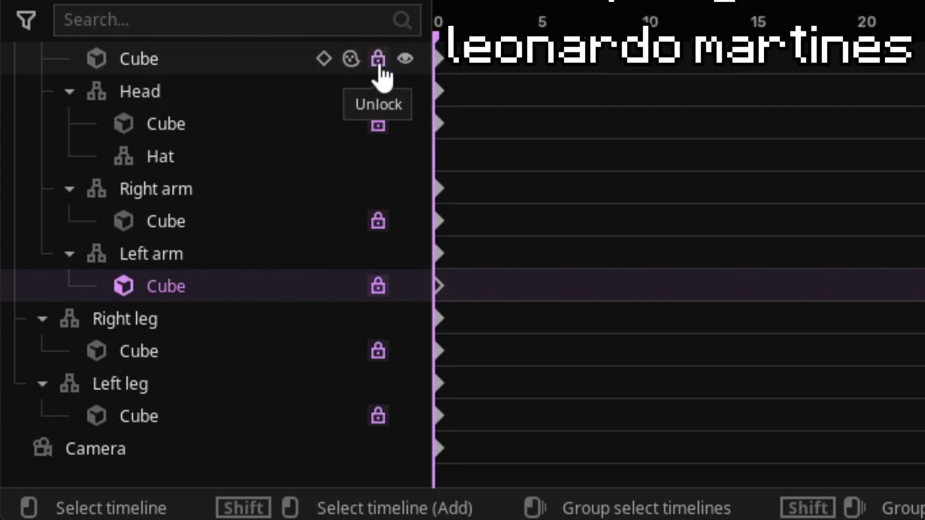